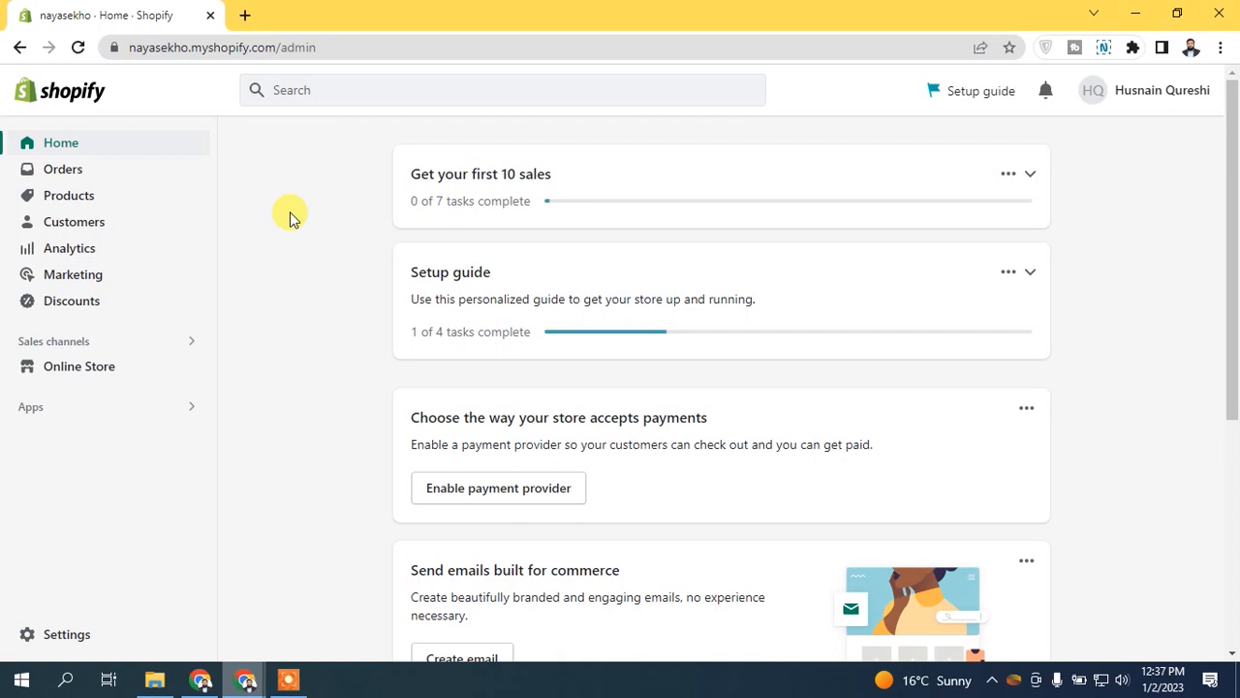
Step: Start a new inventory transfer from the store's product transfers
left_click(124, 203)
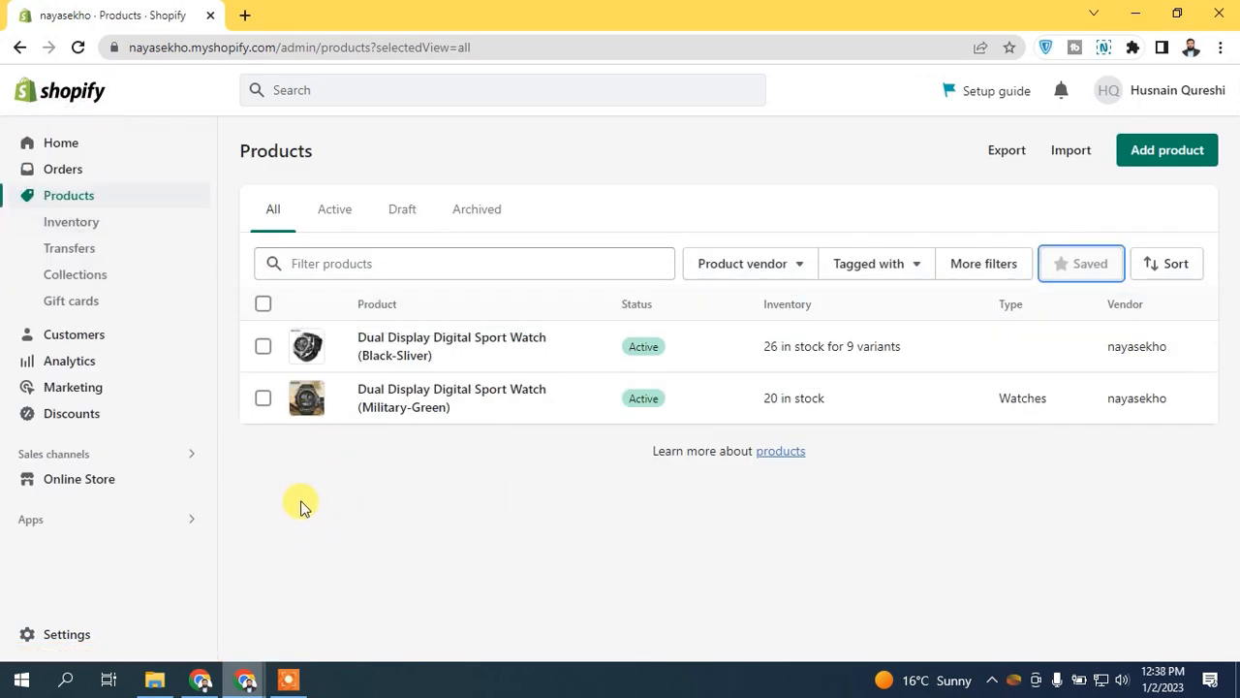
left_click(72, 254)
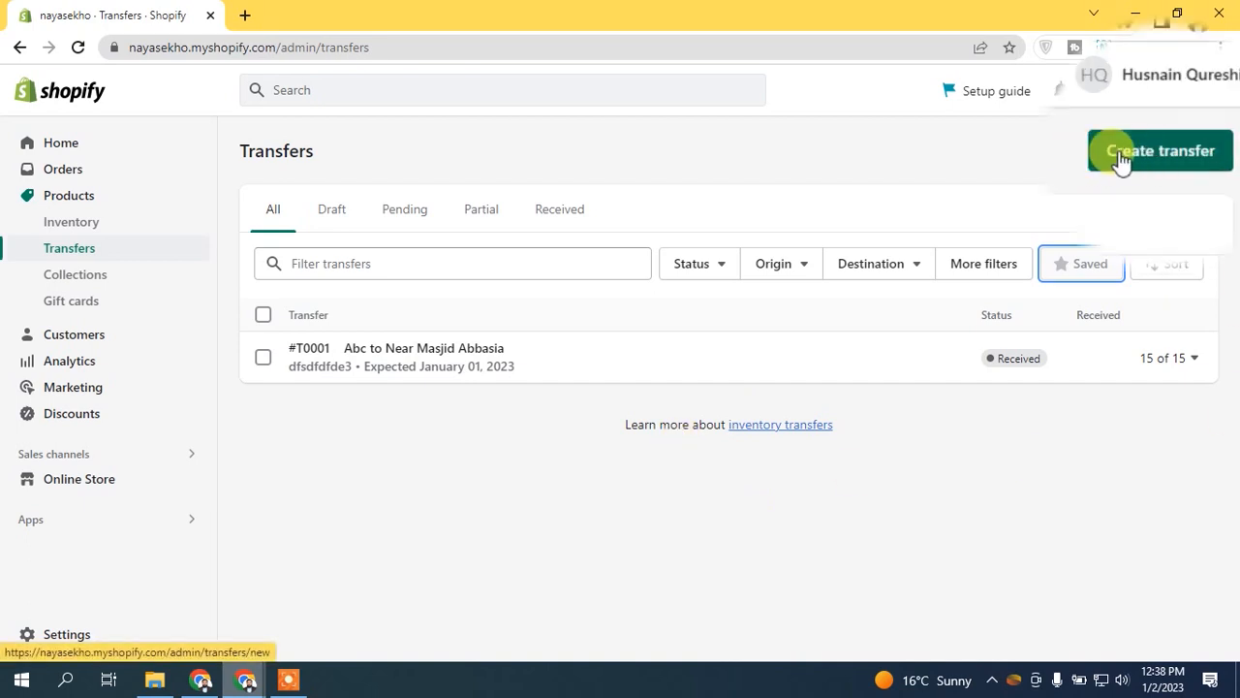
left_click(1159, 165)
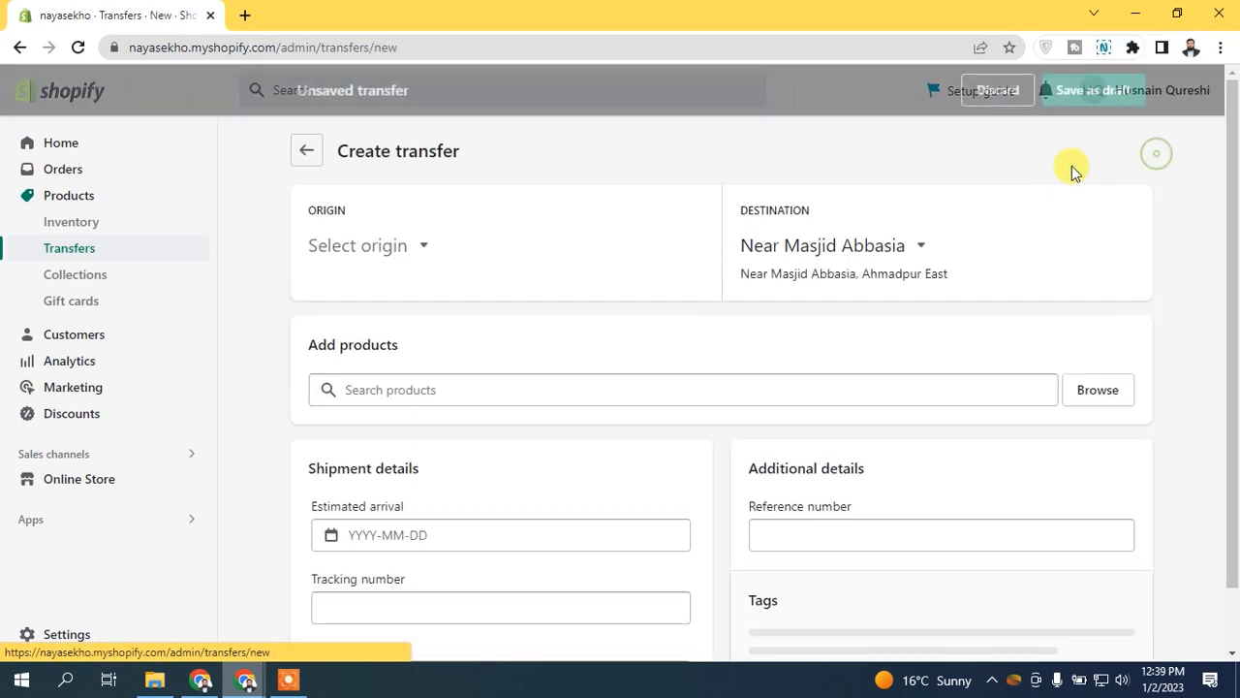
Step: Examine the supplier options for the transfer's origin and the locations offered for its destination
left_click(381, 247)
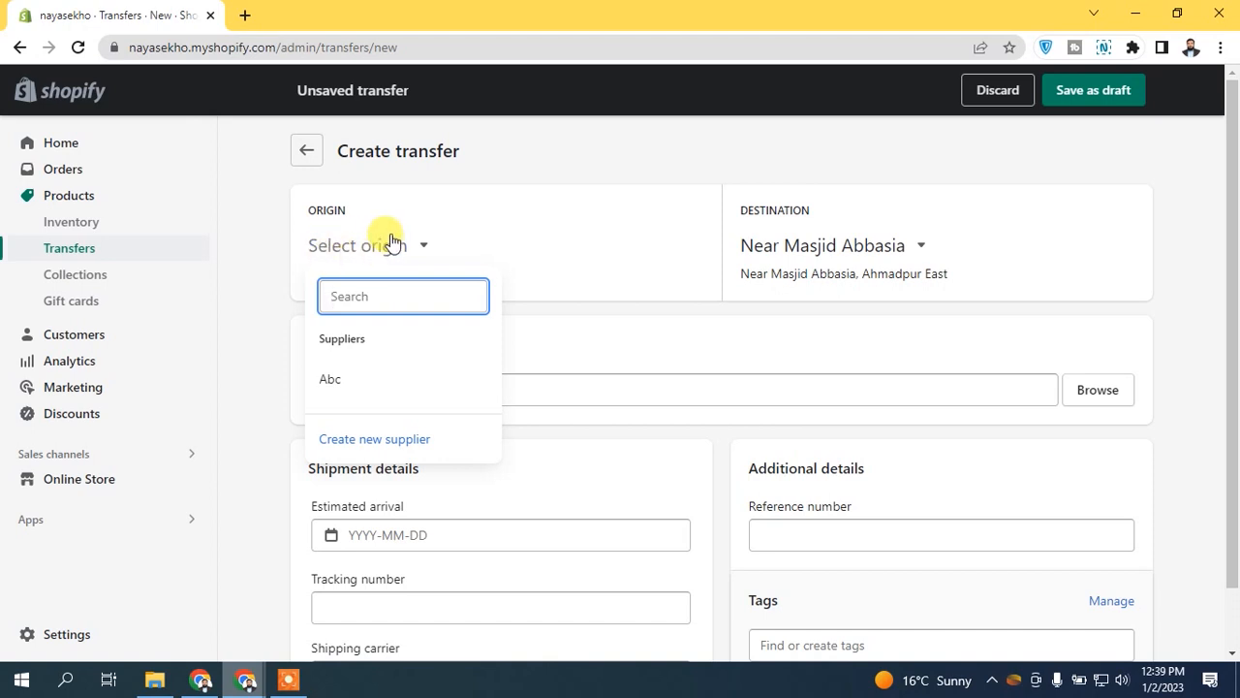
left_click(783, 221)
left_click(824, 248)
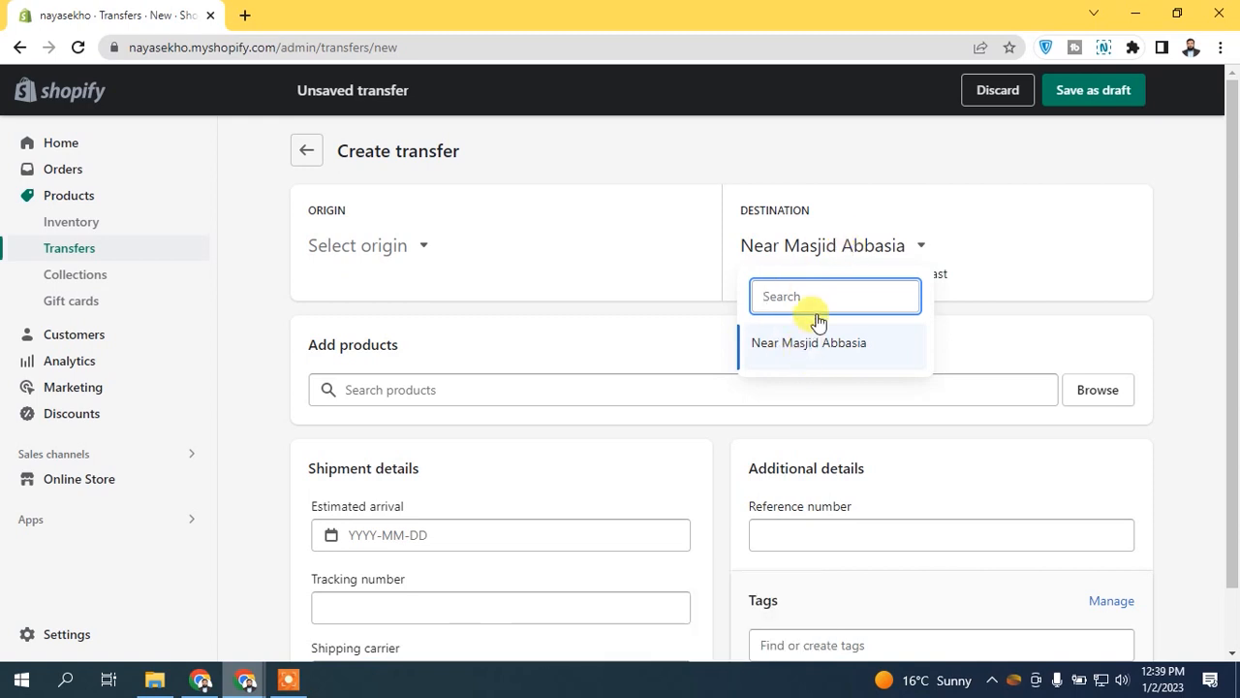
left_click(901, 243)
left_click(959, 223)
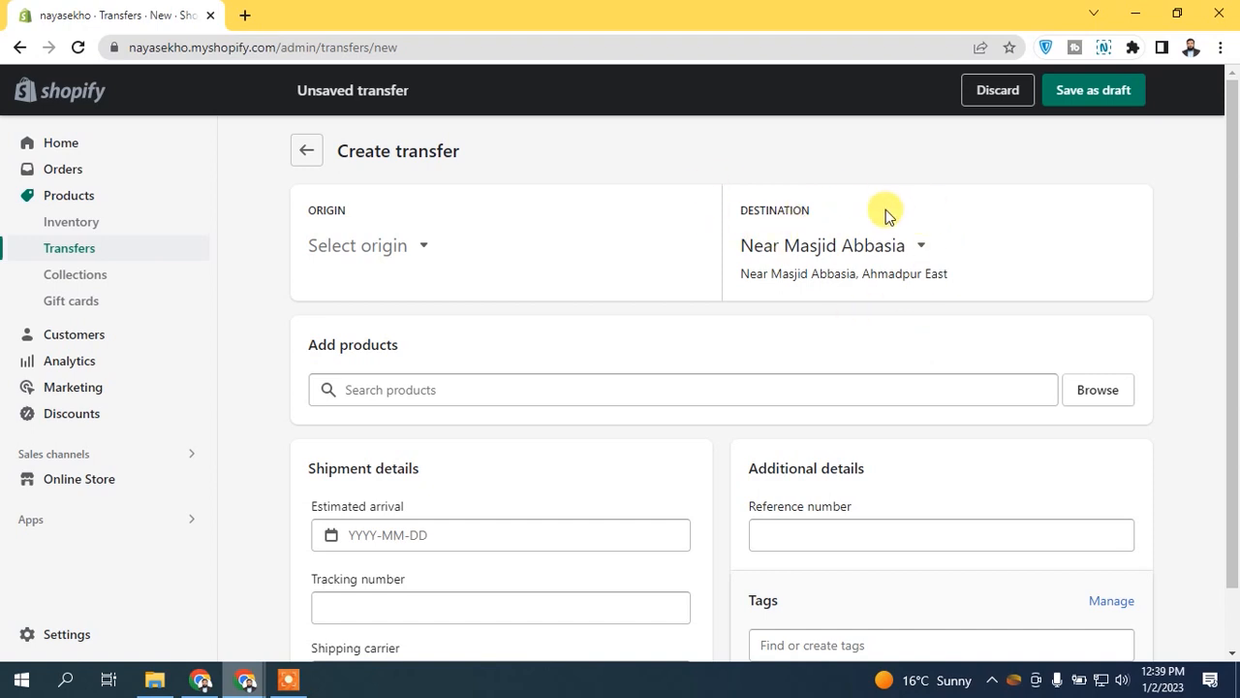
left_click(372, 245)
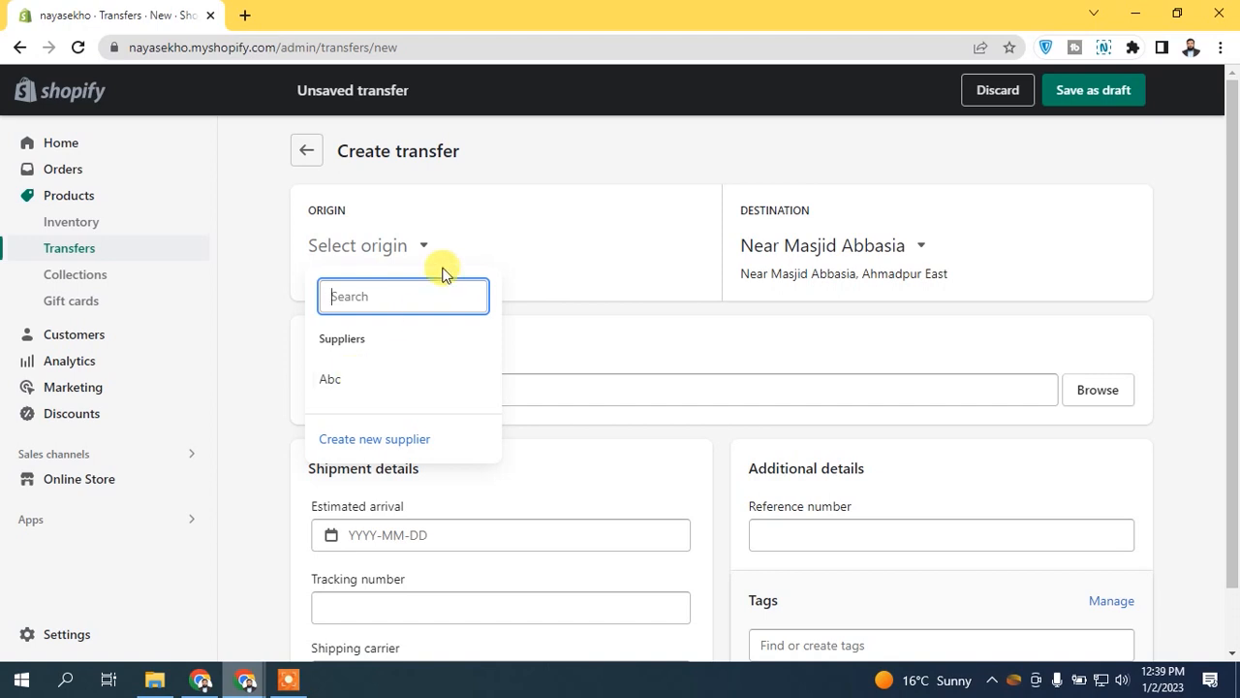
left_click(478, 206)
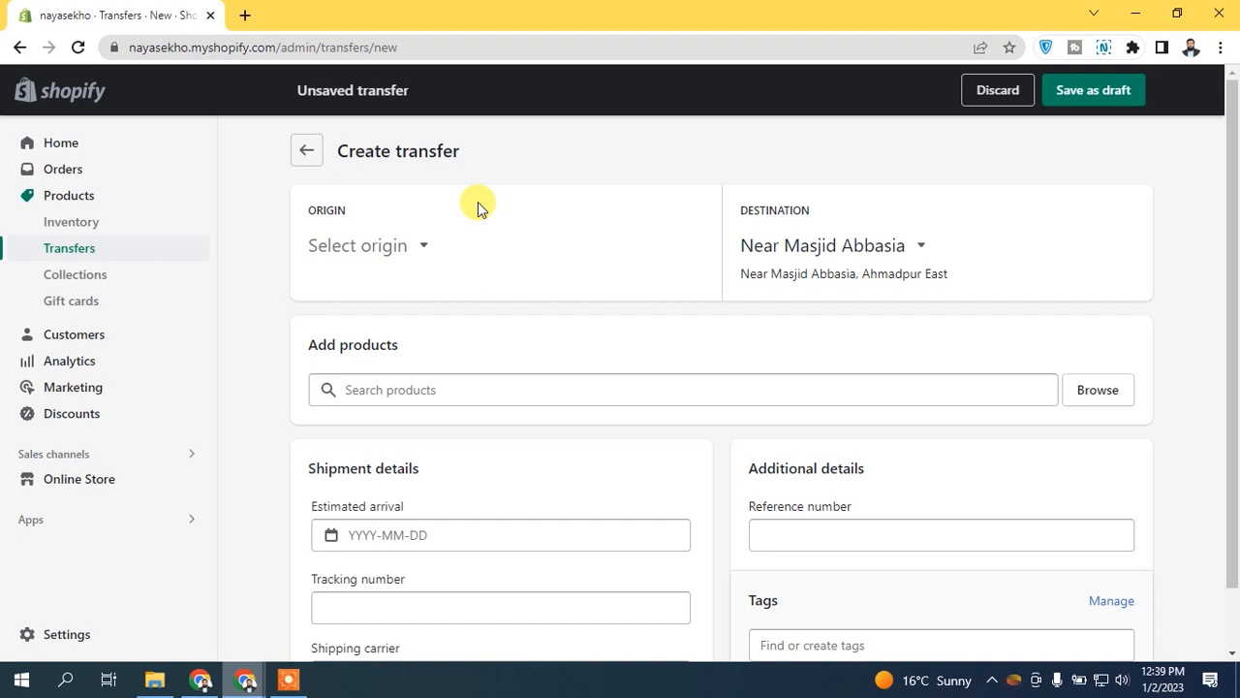
Step: Start creating a new supplier for the transfer's origin and enter "def" as its company name
left_click(401, 254)
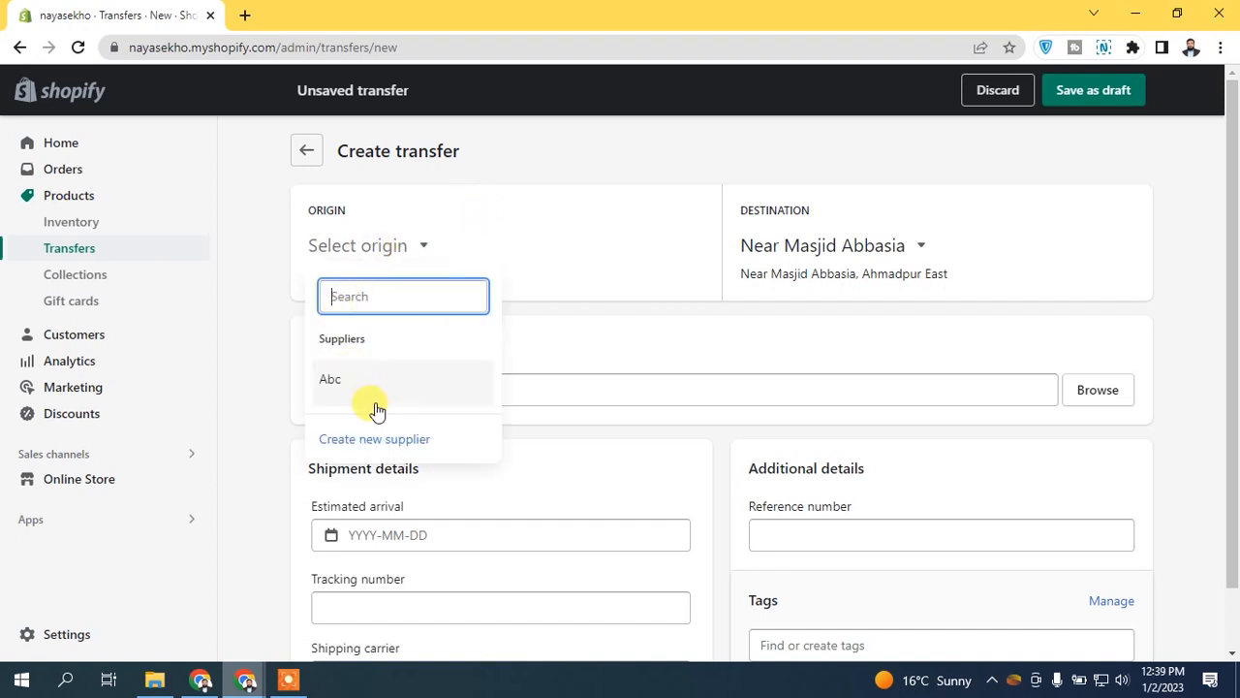
left_click(332, 443)
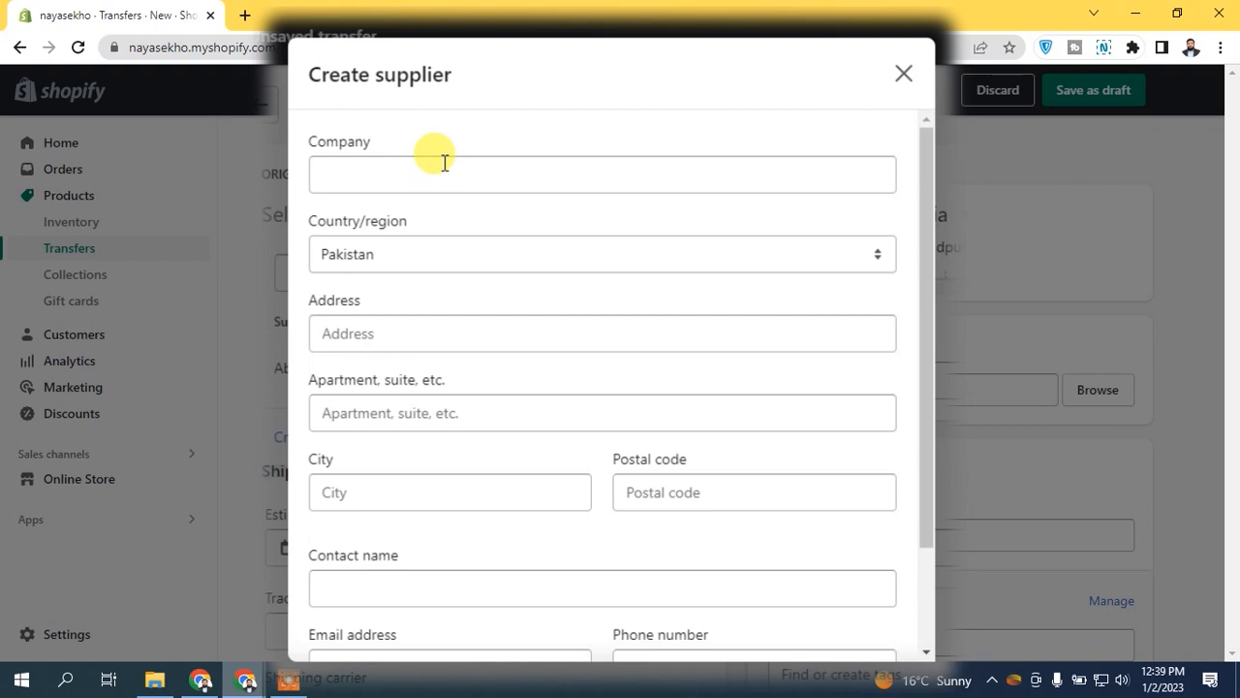
left_click_drag(927, 160, 936, 368)
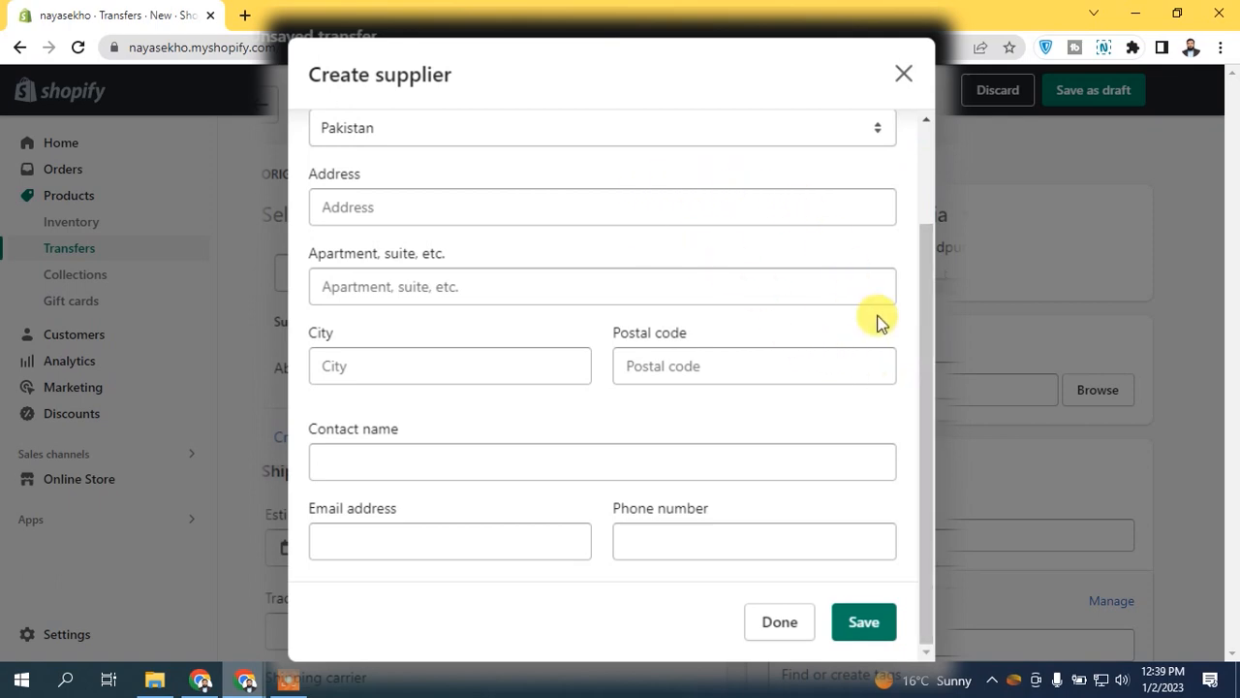
left_click_drag(924, 355, 911, 178)
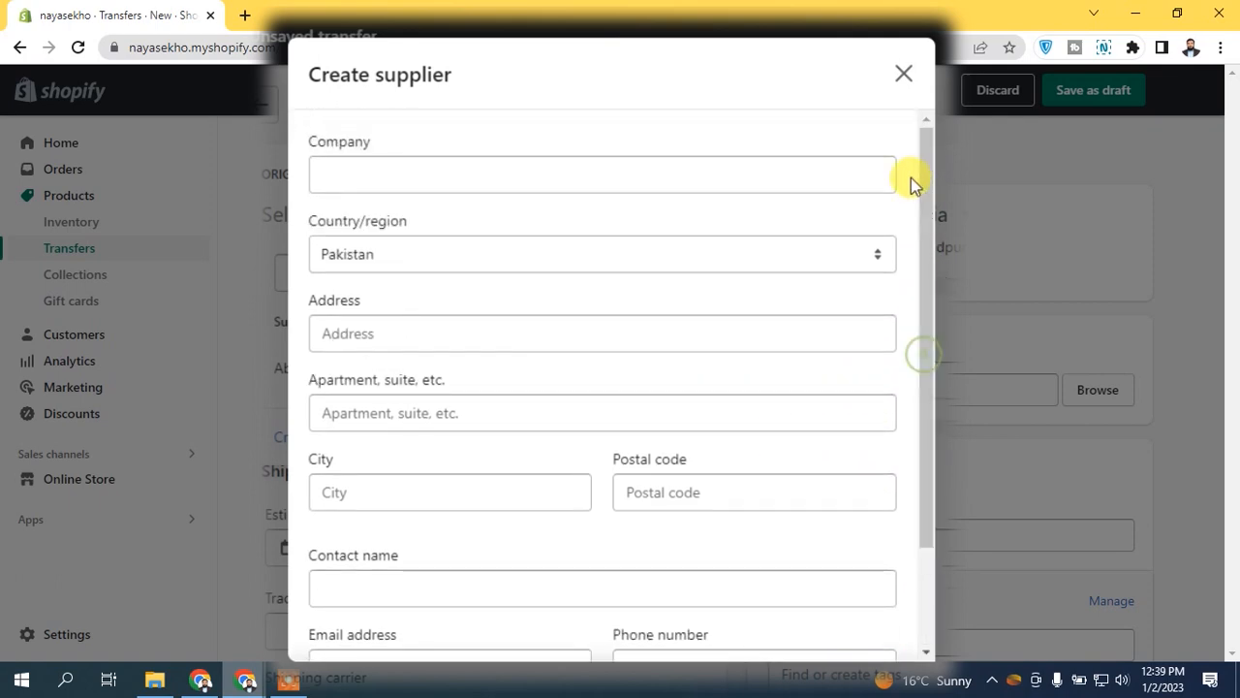
left_click(398, 181)
type("co")
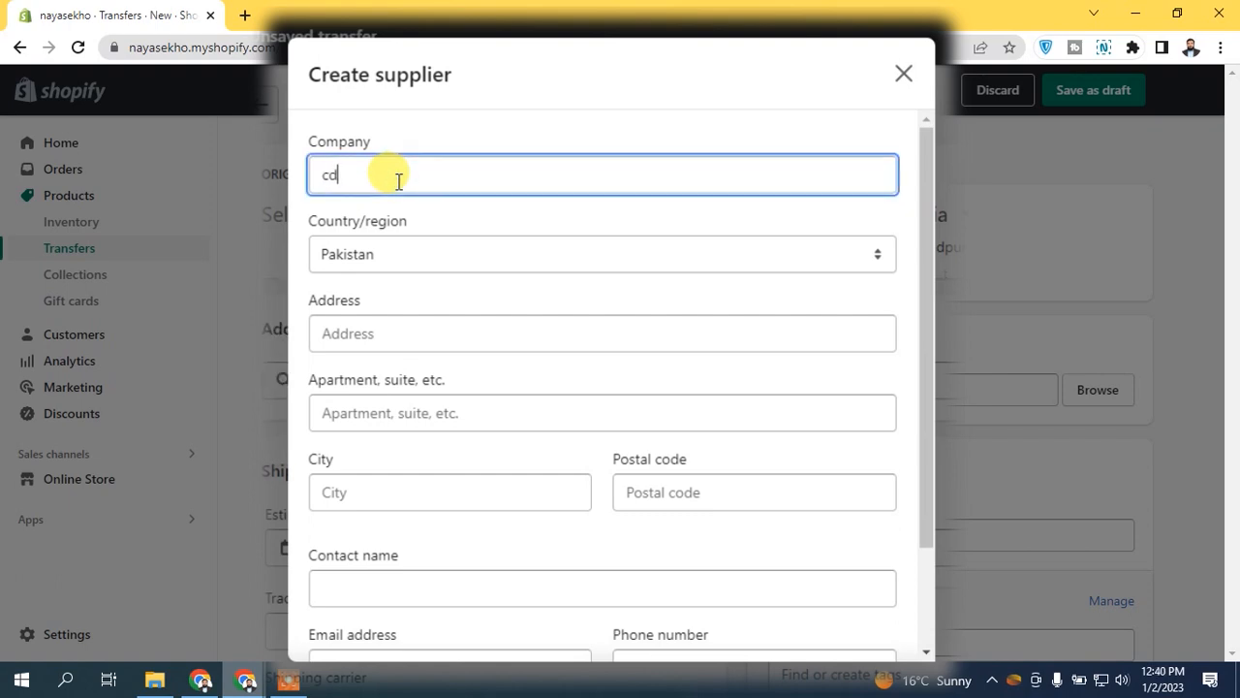
key("BackSpace")
key("BackSpace")
type("def")
Step: Fill in the supplier's address with the first suggestion for "def" and save the supplier
left_click(397, 331)
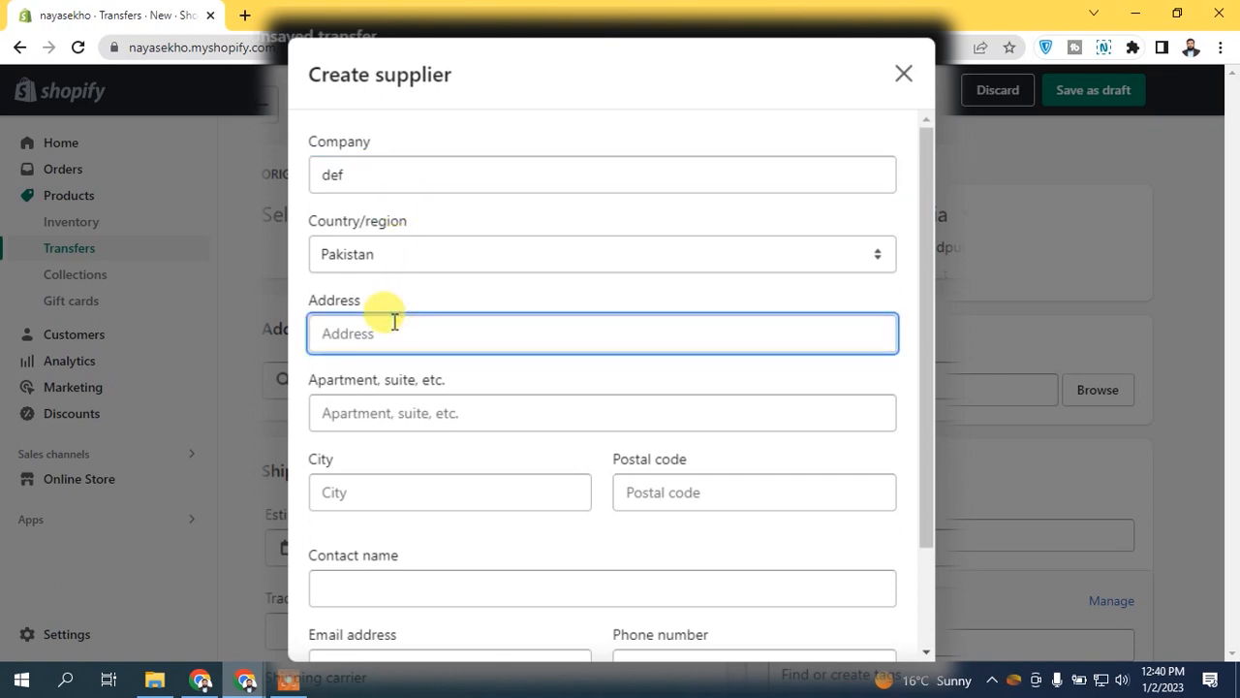
type("def")
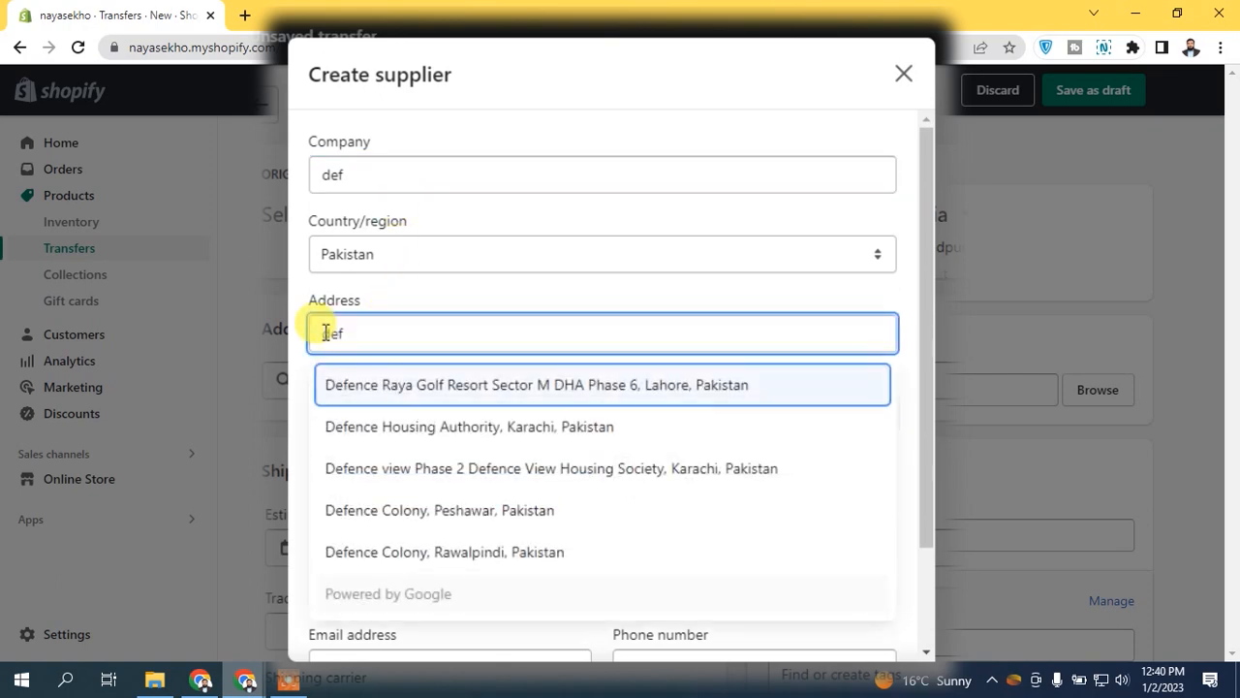
left_click(410, 387)
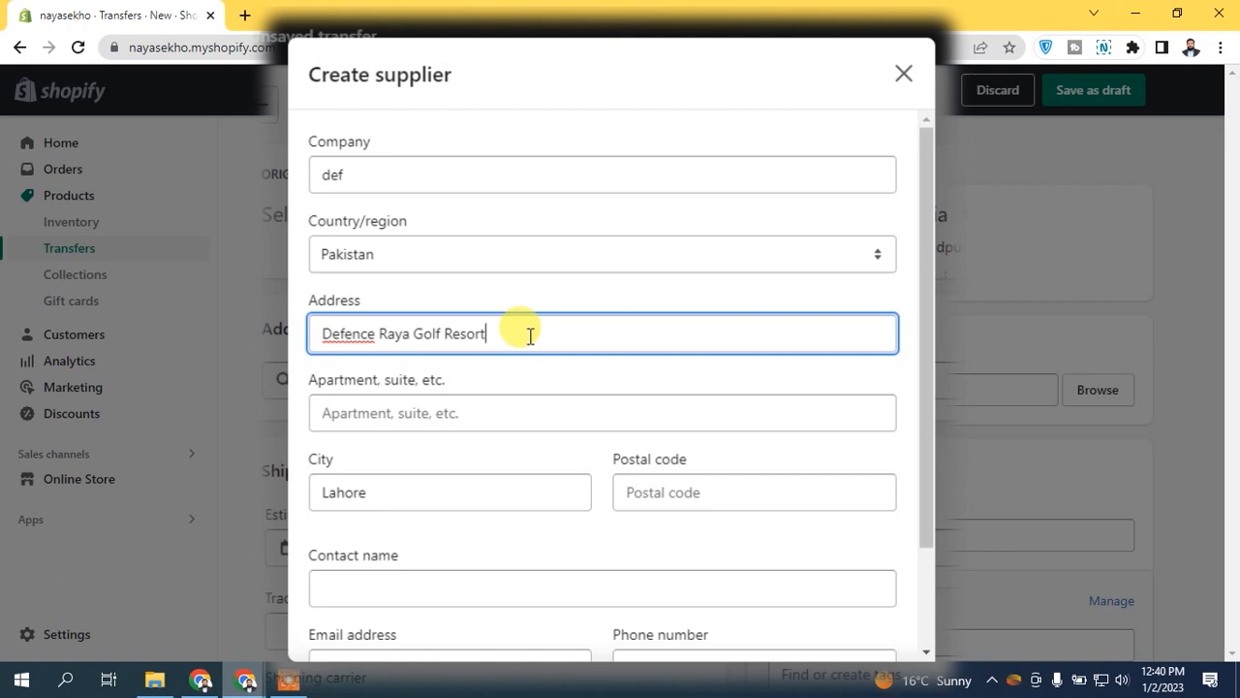
left_click_drag(929, 227, 932, 313)
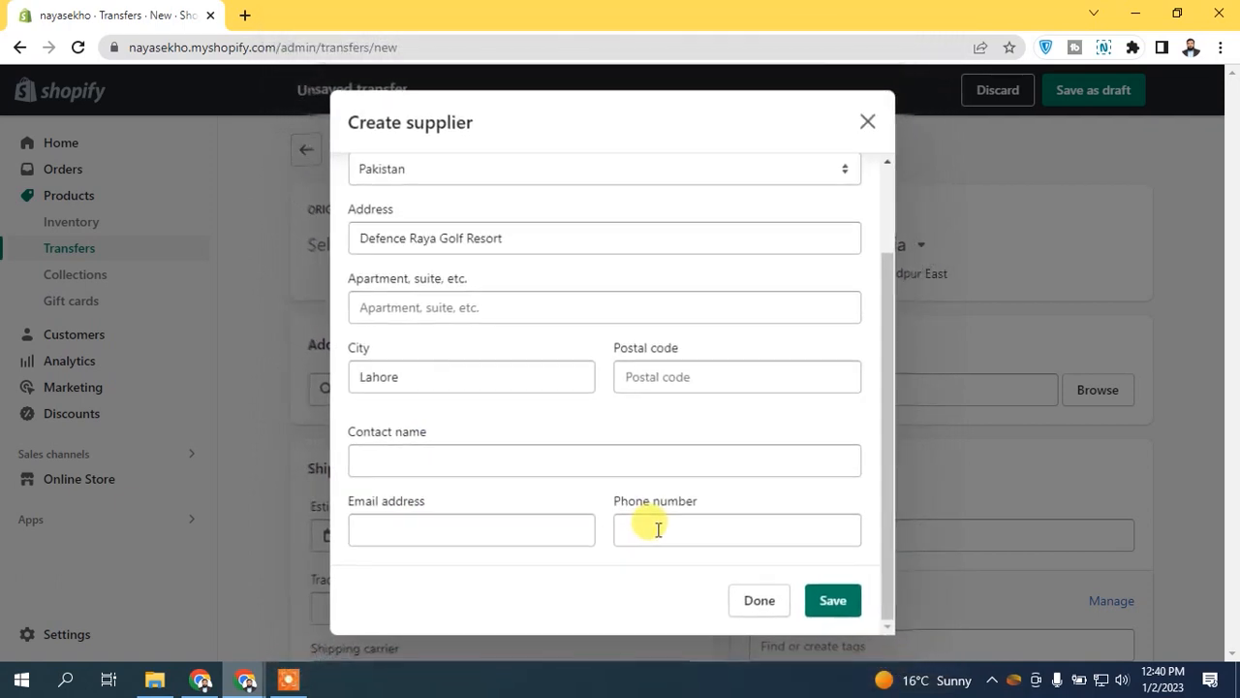
left_click(845, 602)
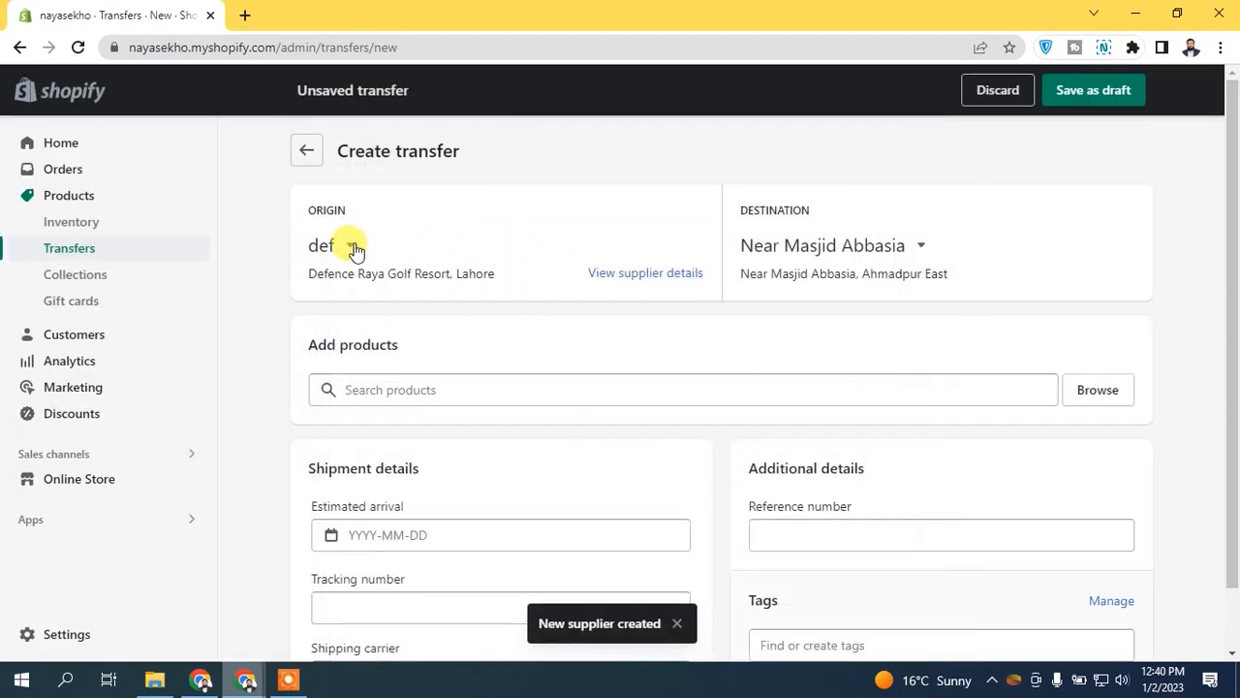
Step: Check the origin's supplier list for the newly created supplier, leaving the selection as it is
left_click(352, 247)
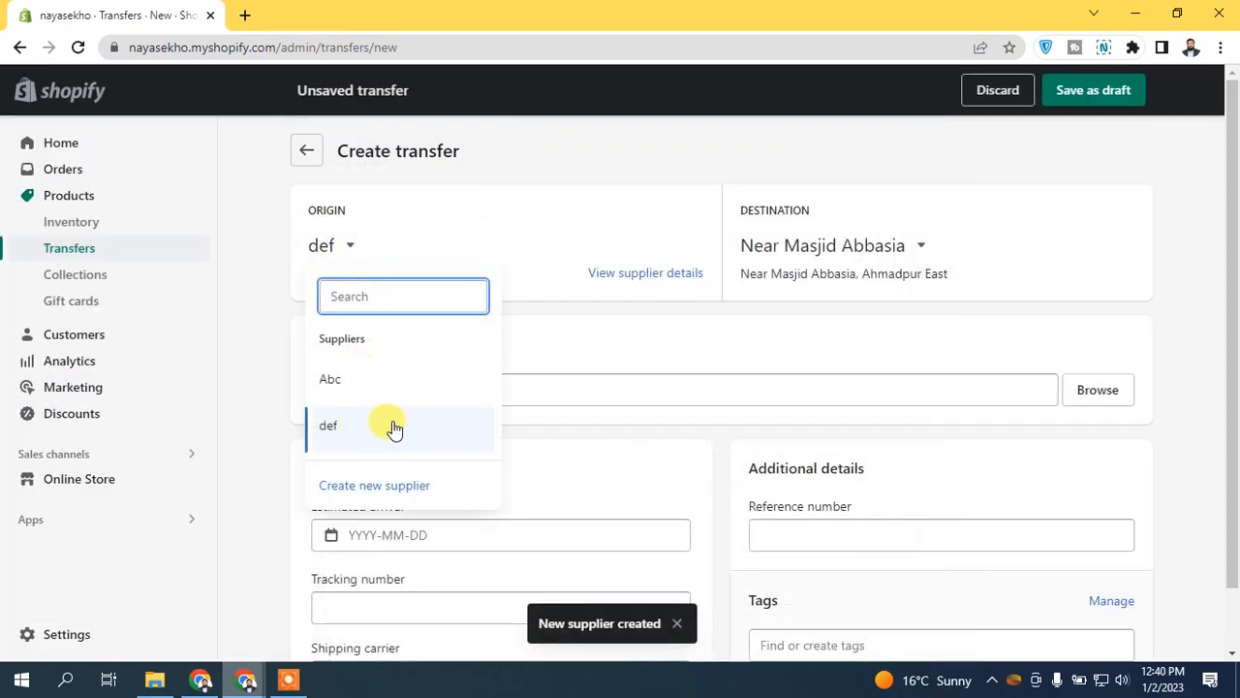
left_click(575, 307)
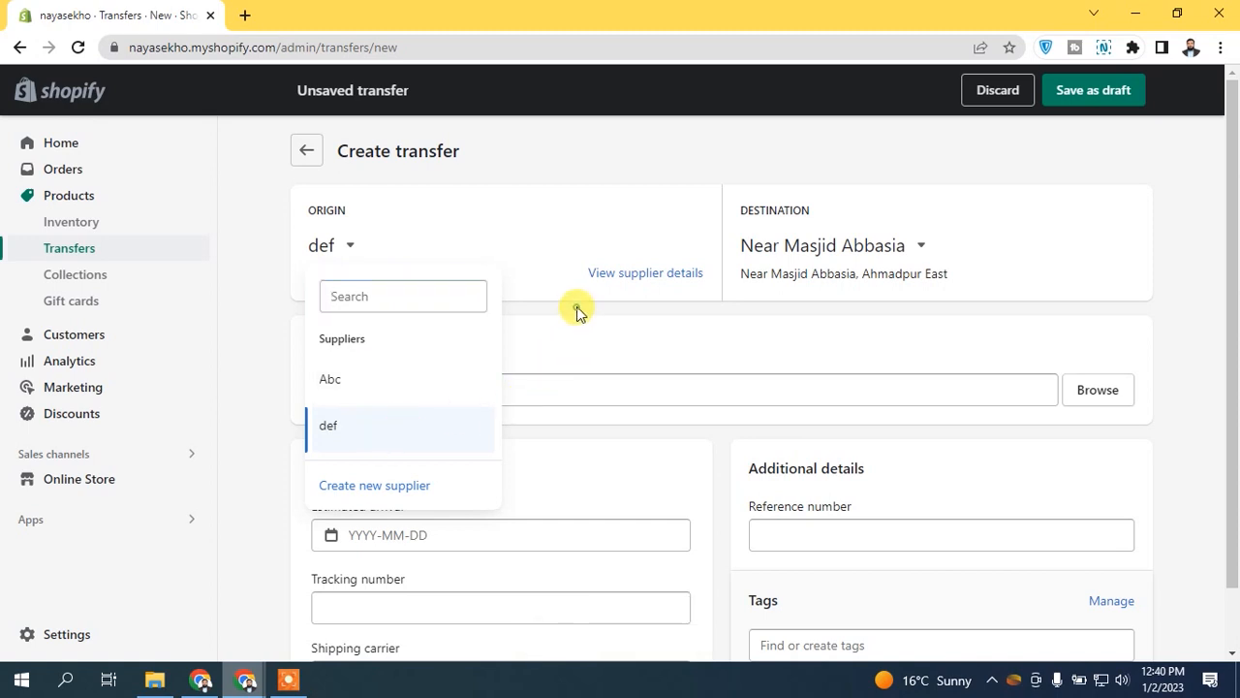
left_click(348, 248)
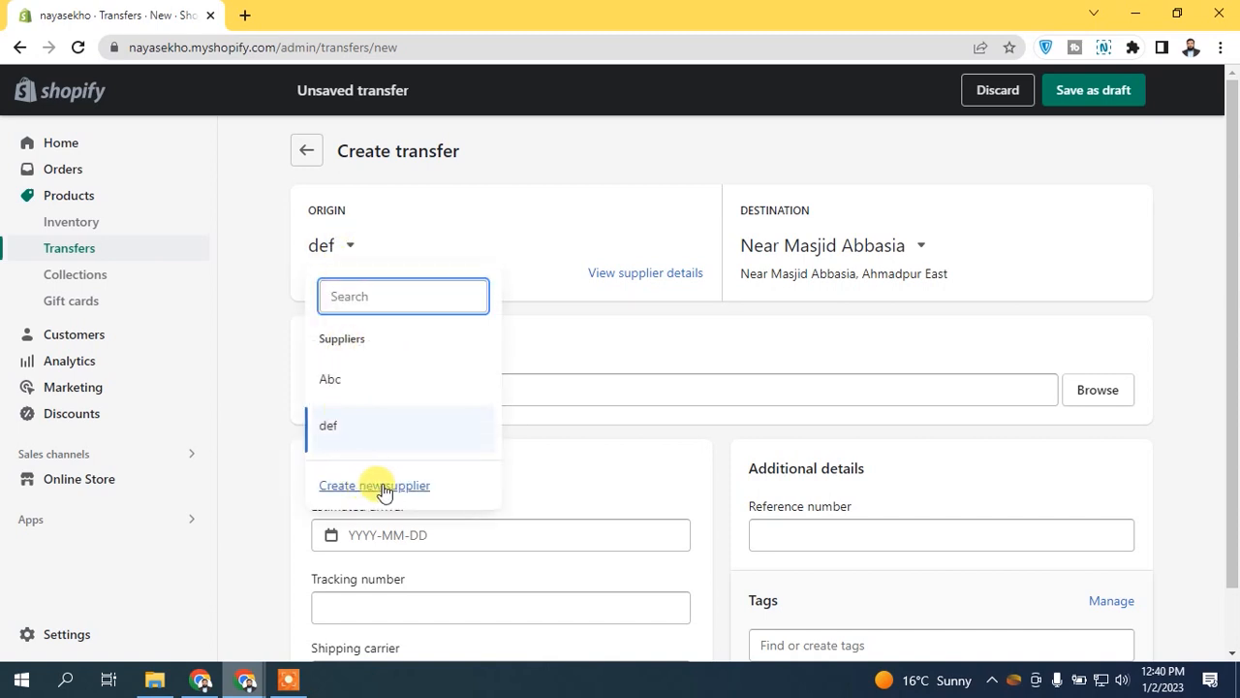
left_click(568, 311)
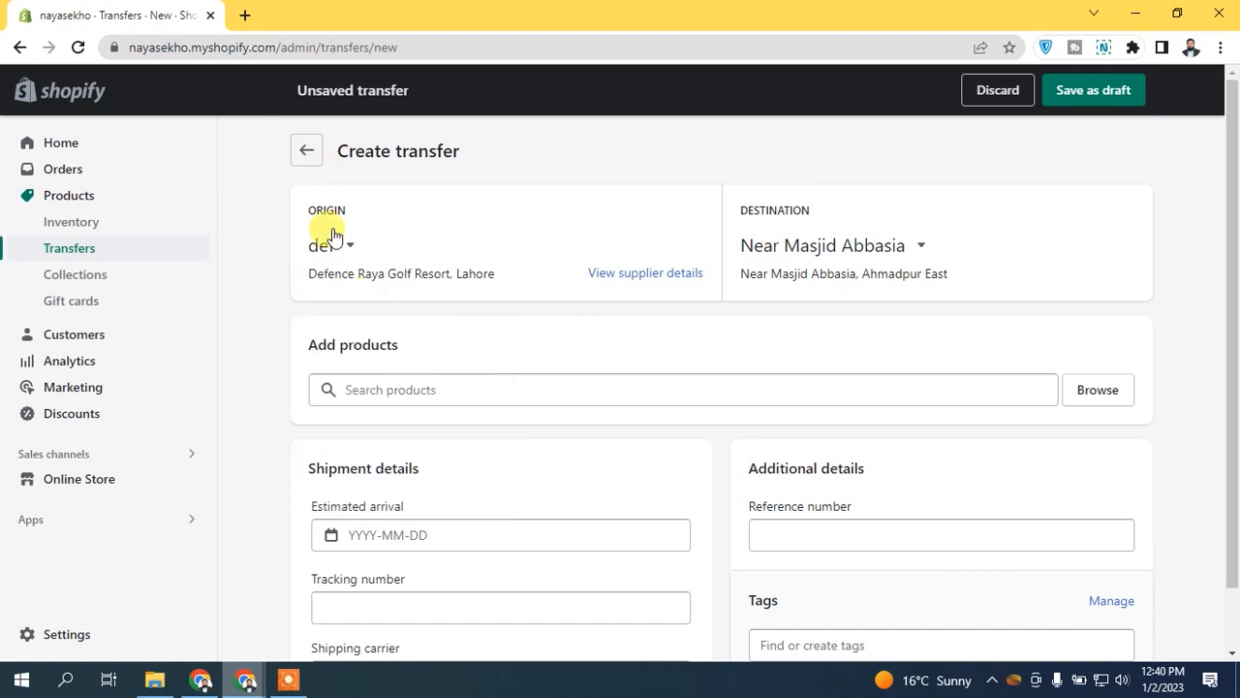
Step: Browse all products for the transfer and select every variant of Dual Display Digital Sport Watch (Black-Sliver)
left_click_drag(1233, 191, 1233, 306)
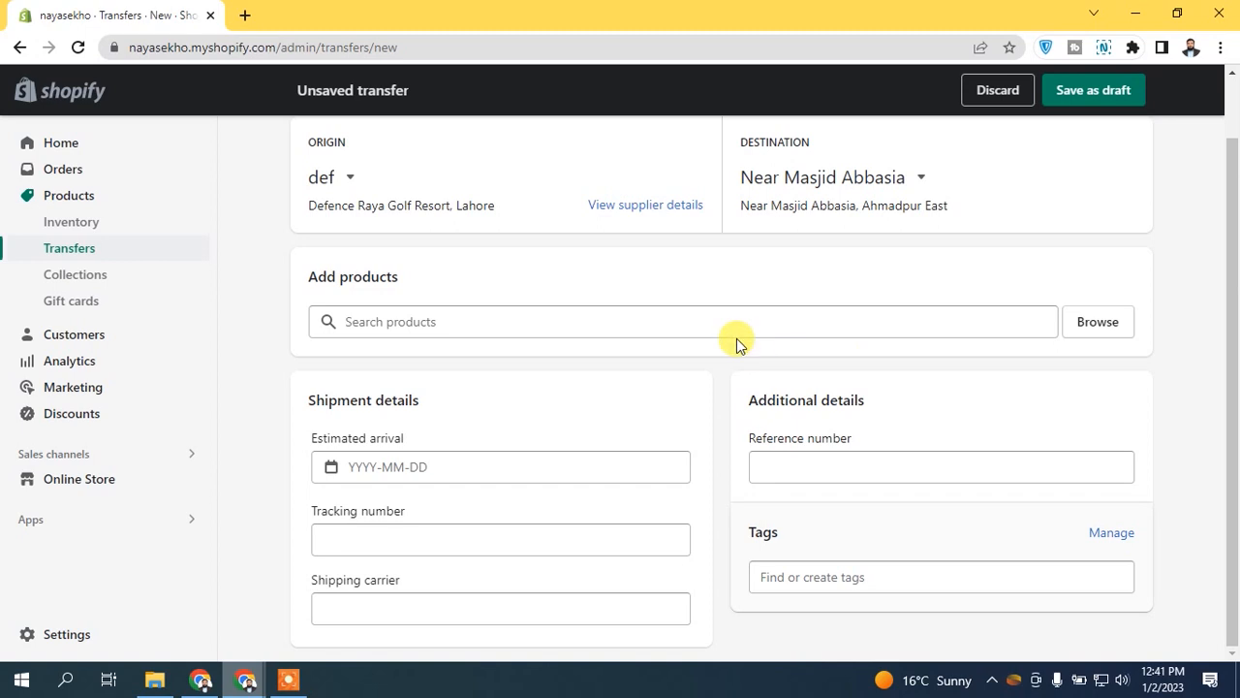
left_click(1101, 321)
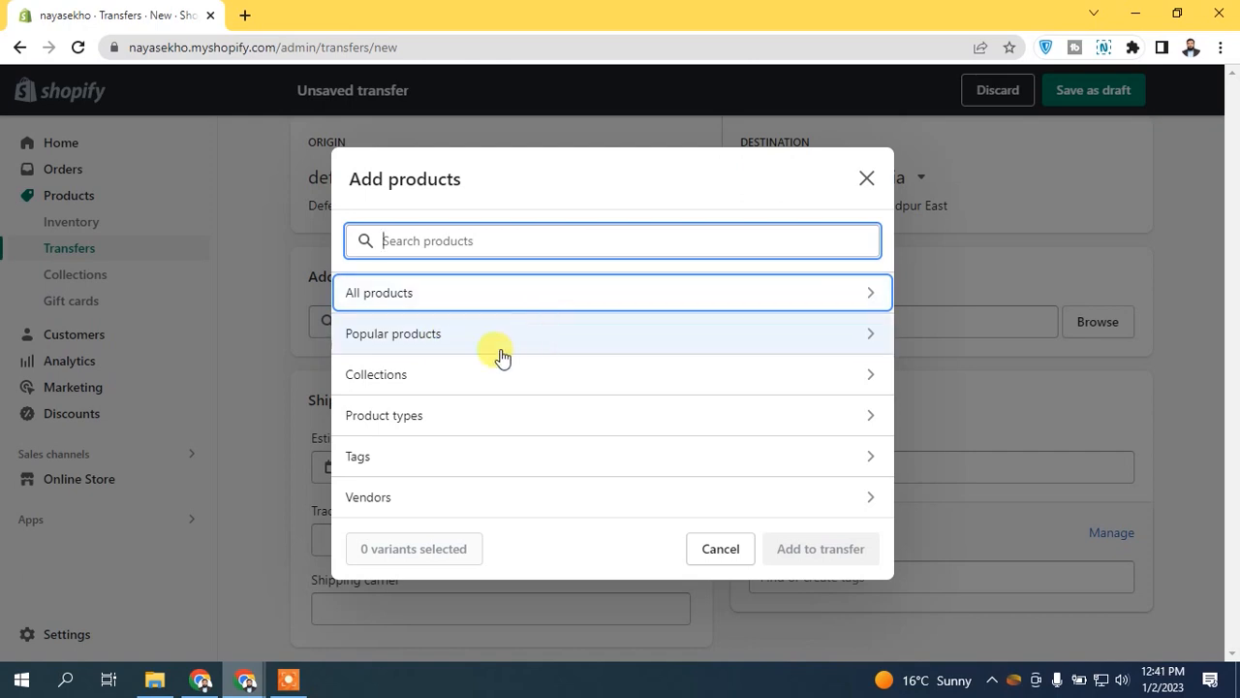
left_click(427, 302)
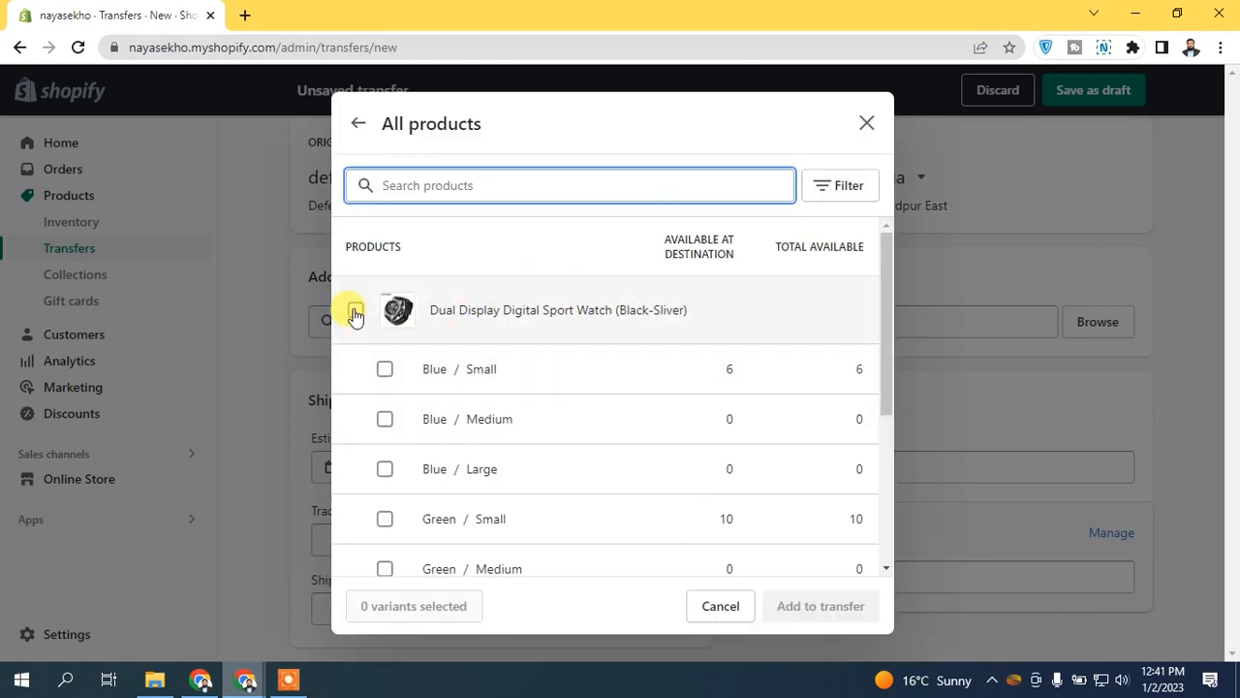
left_click(355, 312)
left_click_drag(887, 269, 526, 352)
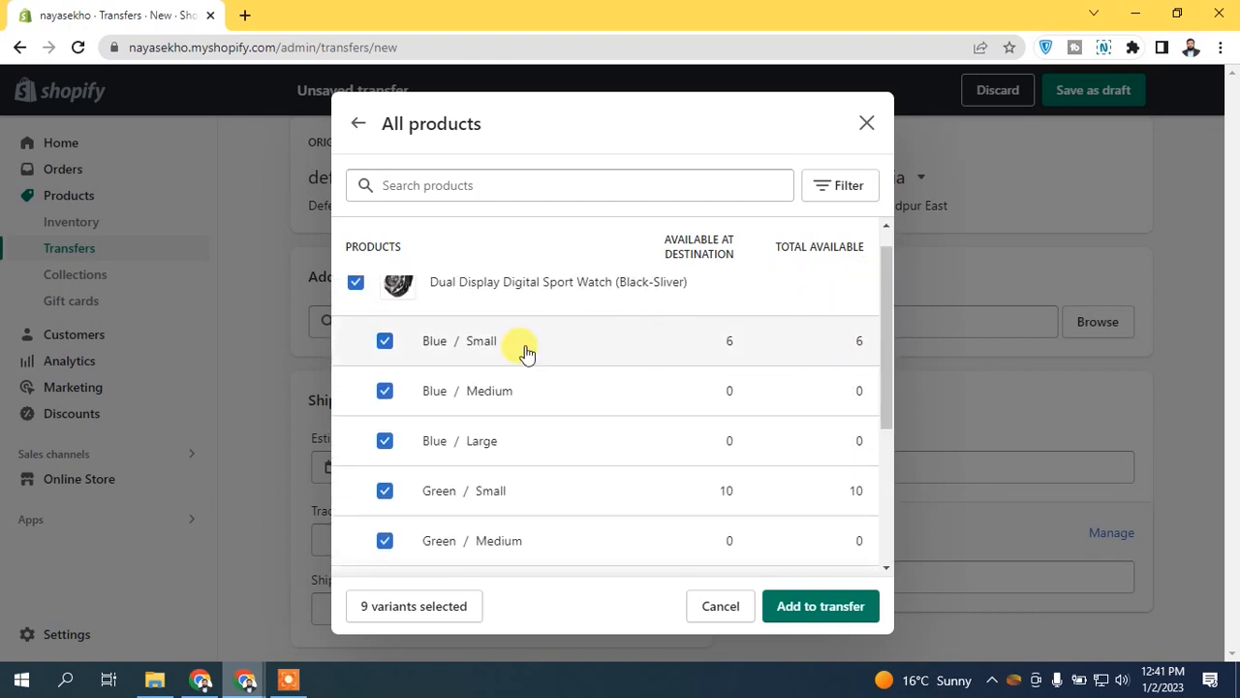
Step: Deselect all the watch's variants except Blue / Small and Blue / Medium, and add these two to the transfer
left_click(385, 441)
left_click(384, 490)
left_click(382, 539)
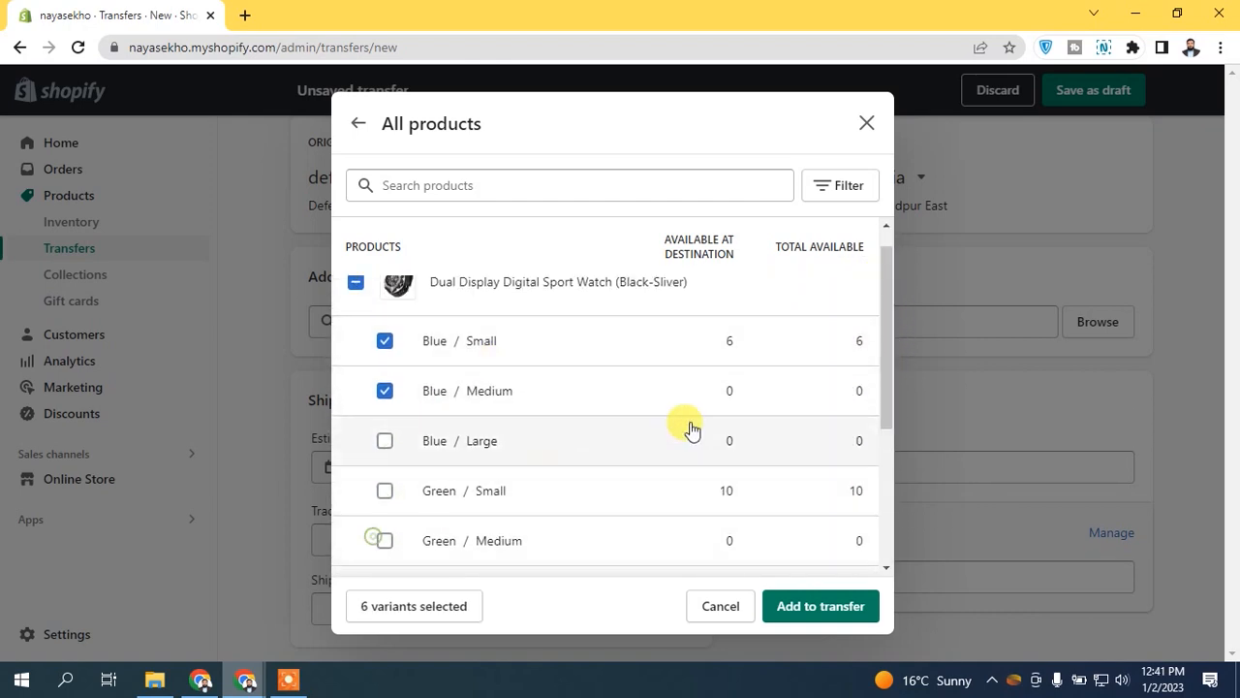
left_click_drag(885, 310, 884, 427)
left_click(384, 502)
left_click(385, 452)
left_click(385, 402)
left_click(385, 353)
left_click_drag(890, 428, 889, 308)
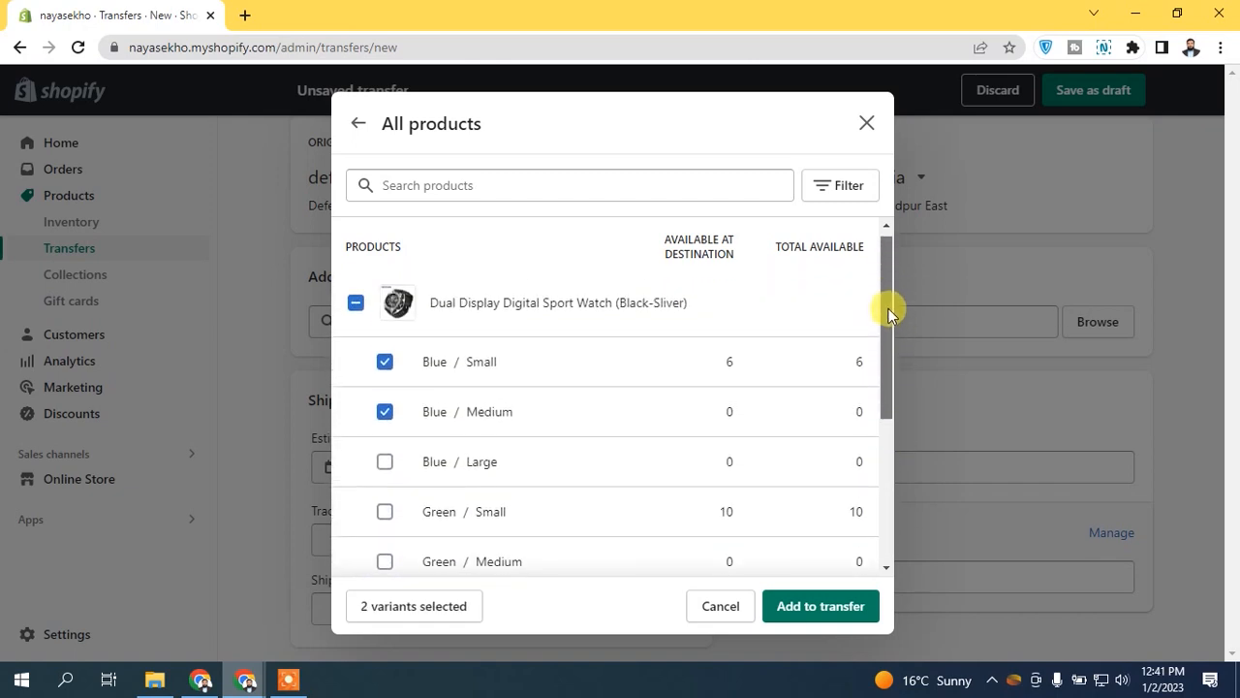
left_click(839, 611)
Step: Set the transfer quantities to 10 for the Blue / Small variant and 100 for Blue / Medium
scroll(612, 394, "down", 2)
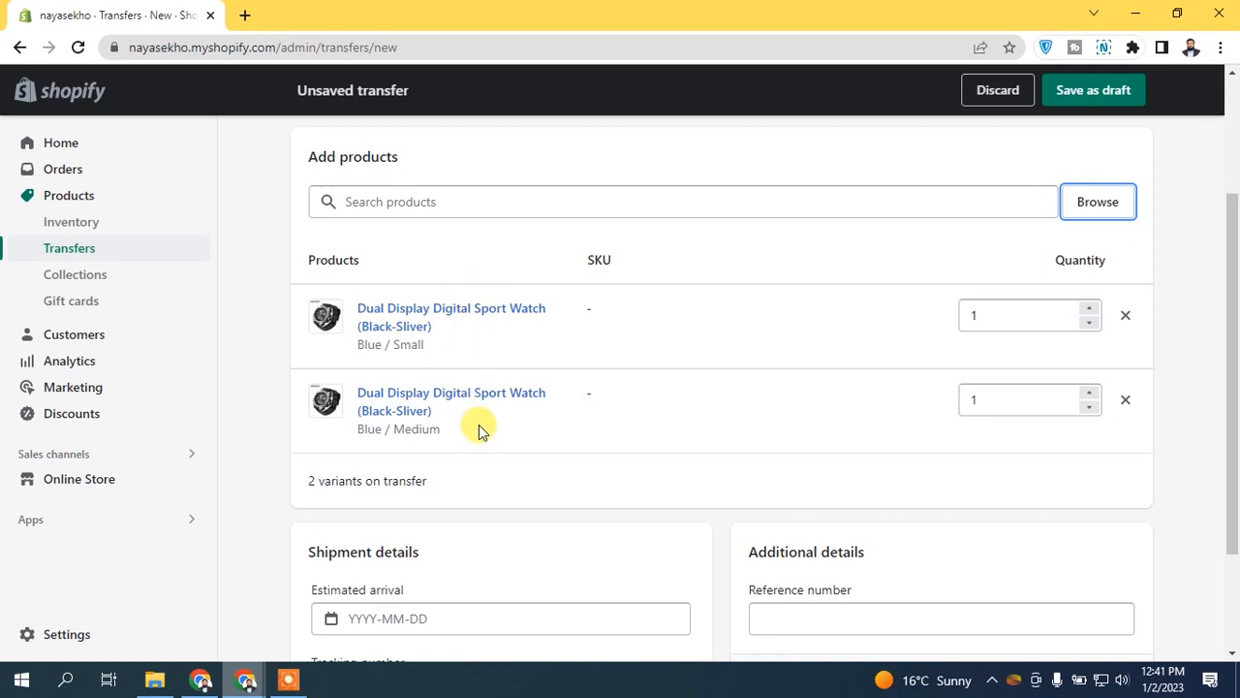
left_click(1045, 320)
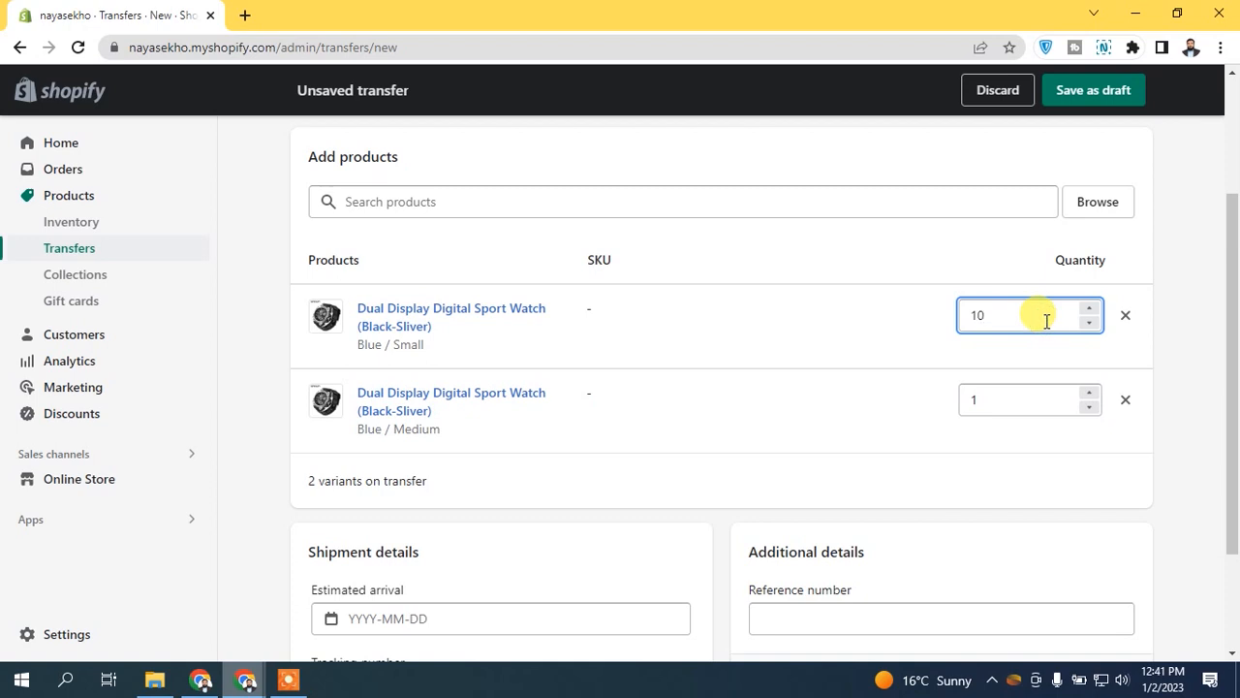
left_click(1033, 399)
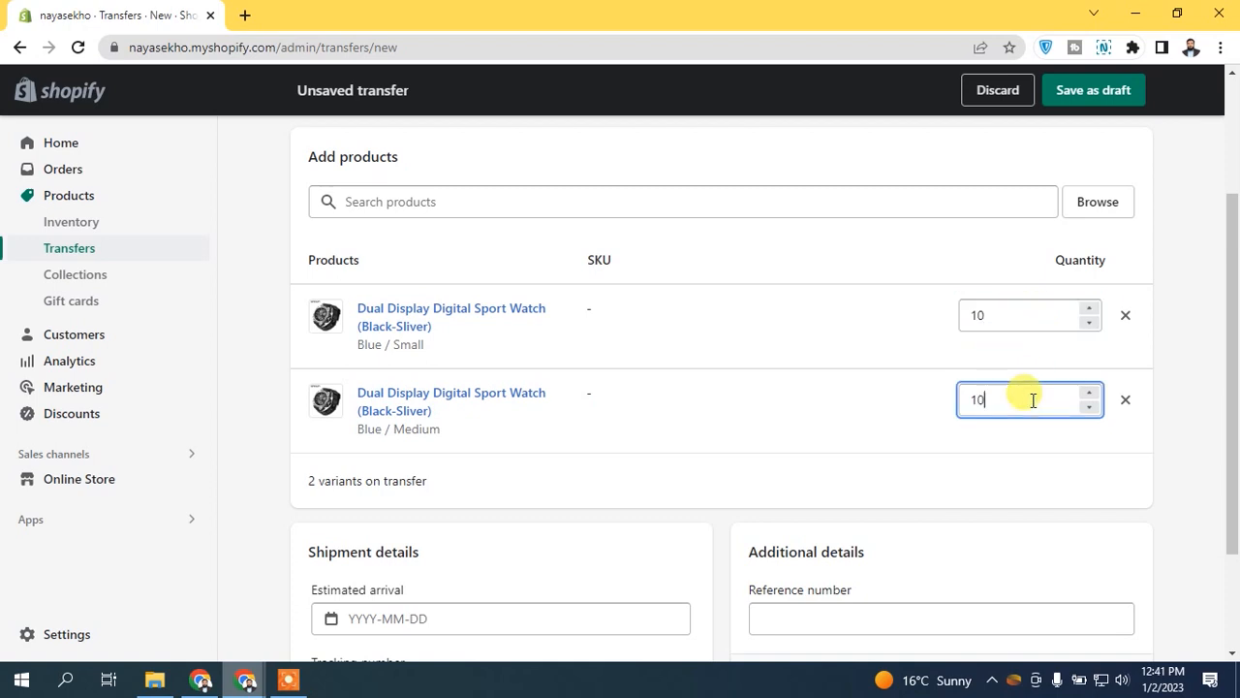
left_click(897, 489)
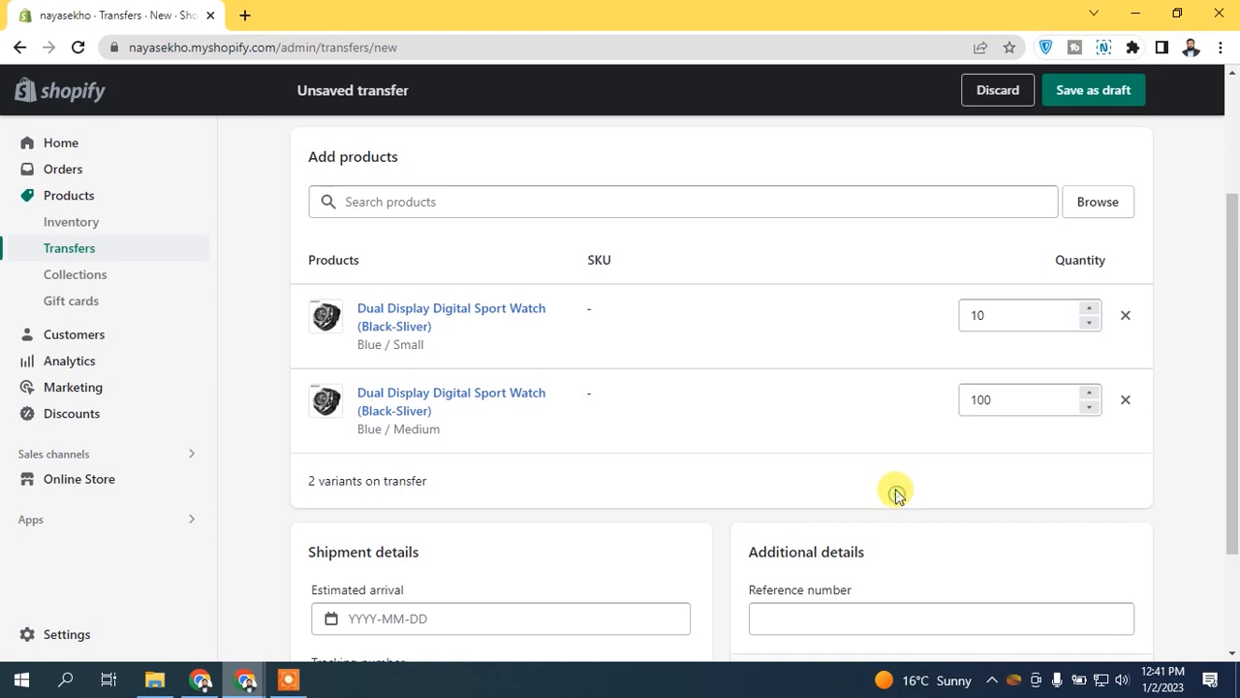
left_click_drag(1234, 361, 1235, 245)
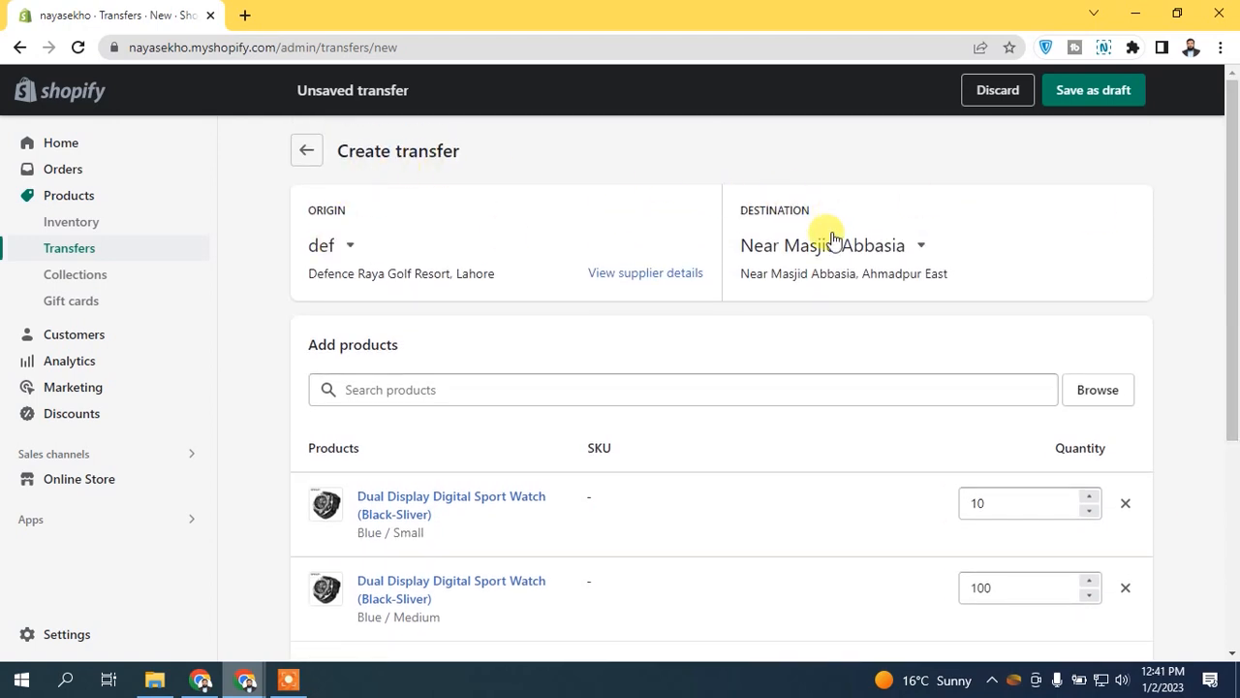
scroll(1230, 254, "down", 2)
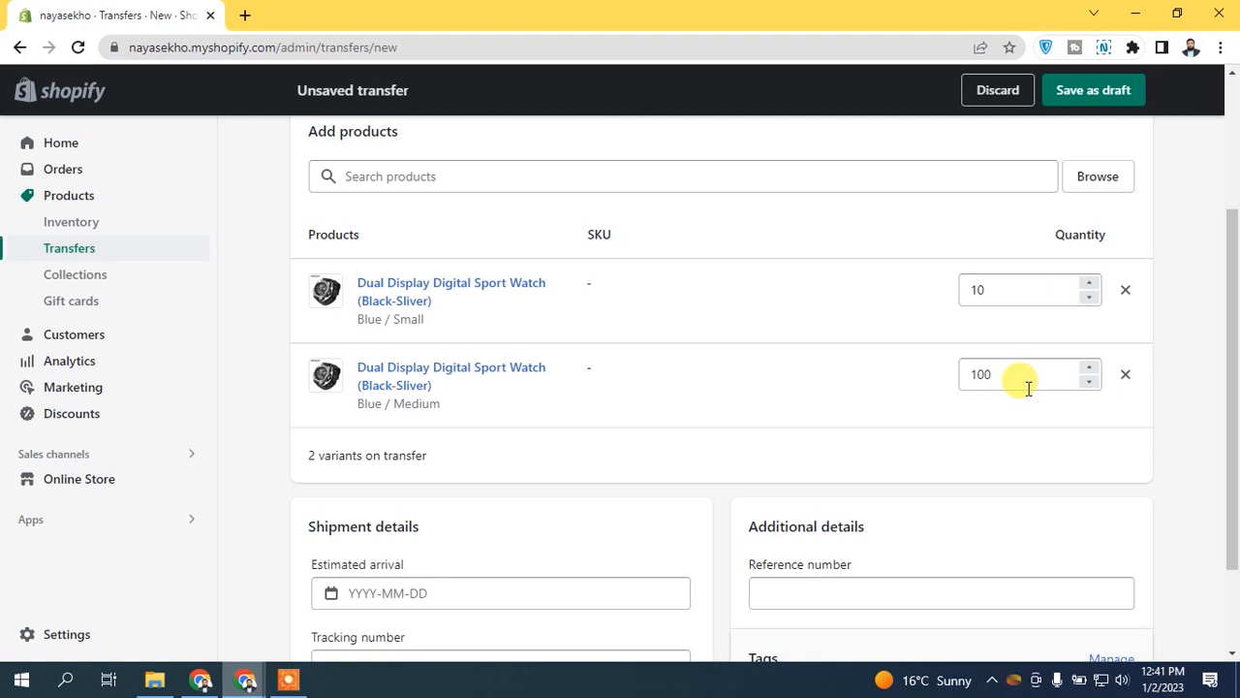
scroll(1236, 358, "up", 2)
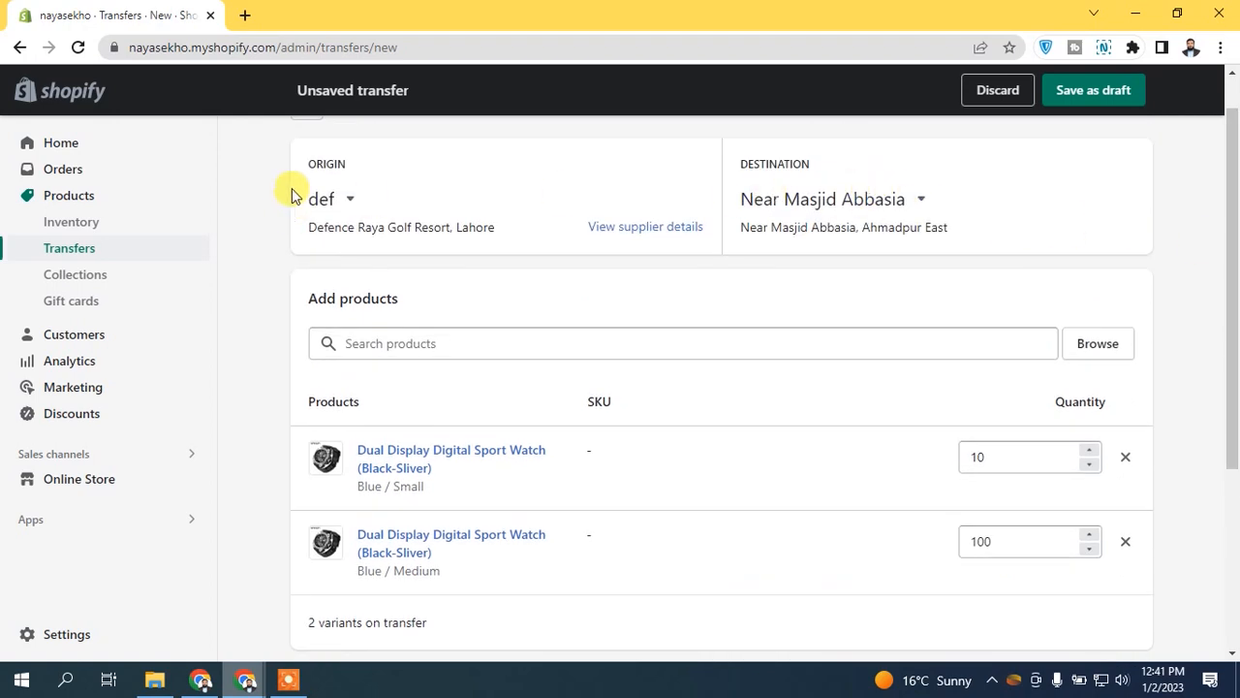
Step: Set the shipment's estimated arrival date to 2023-01-06
left_click(325, 198)
left_click(391, 163)
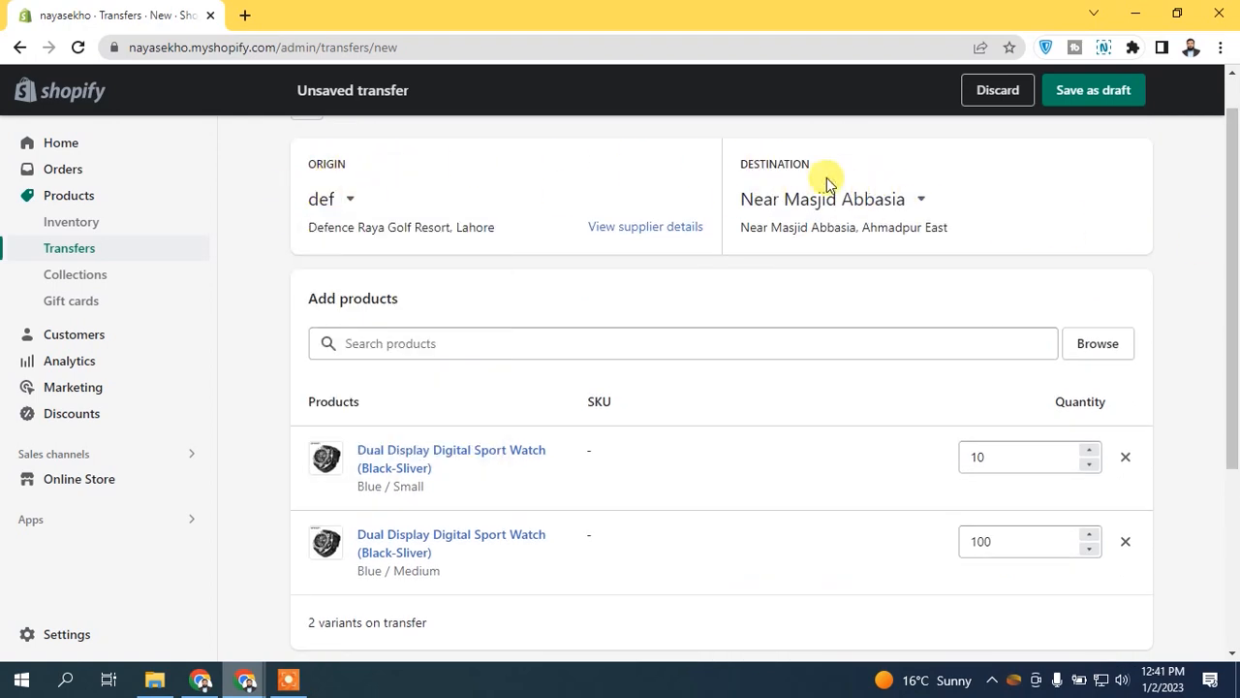
scroll(1189, 405, "down", 3)
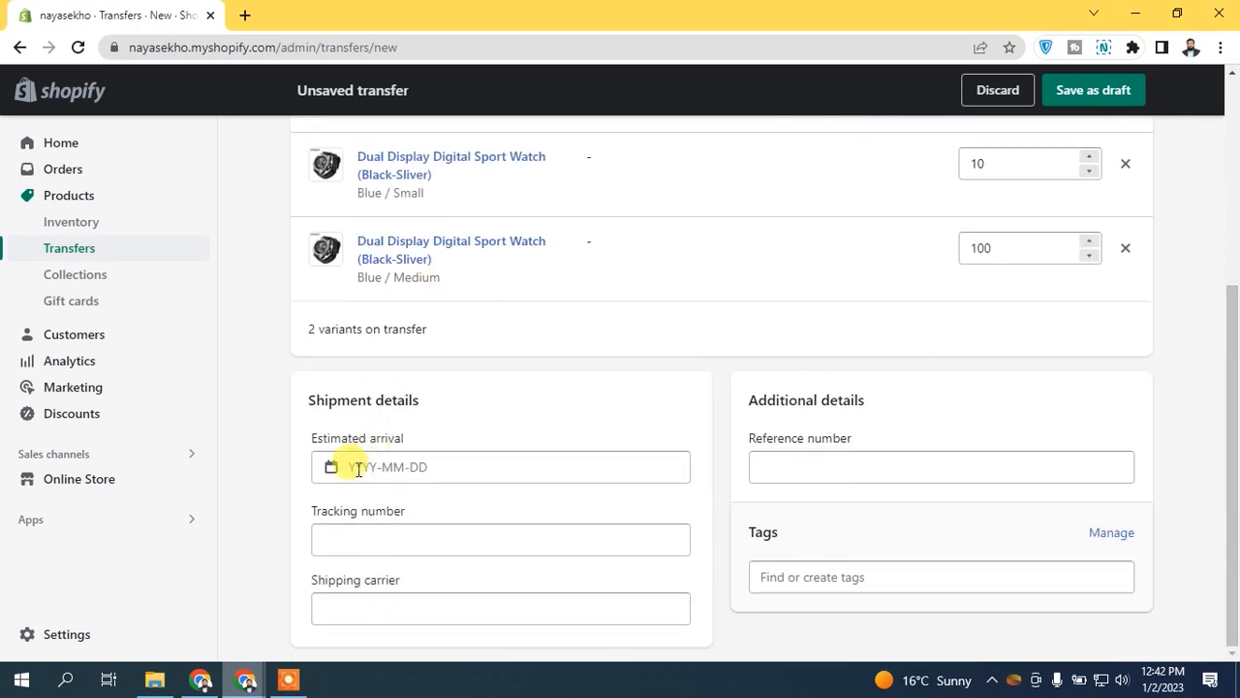
left_click(358, 469)
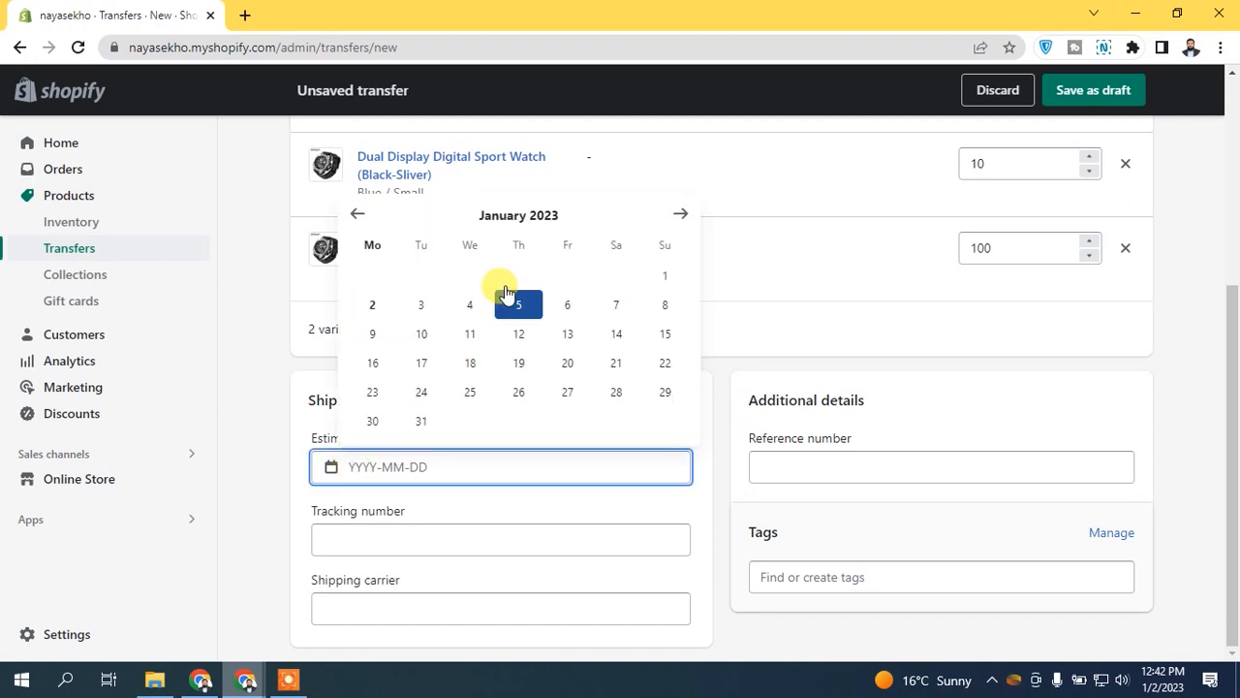
left_click(578, 306)
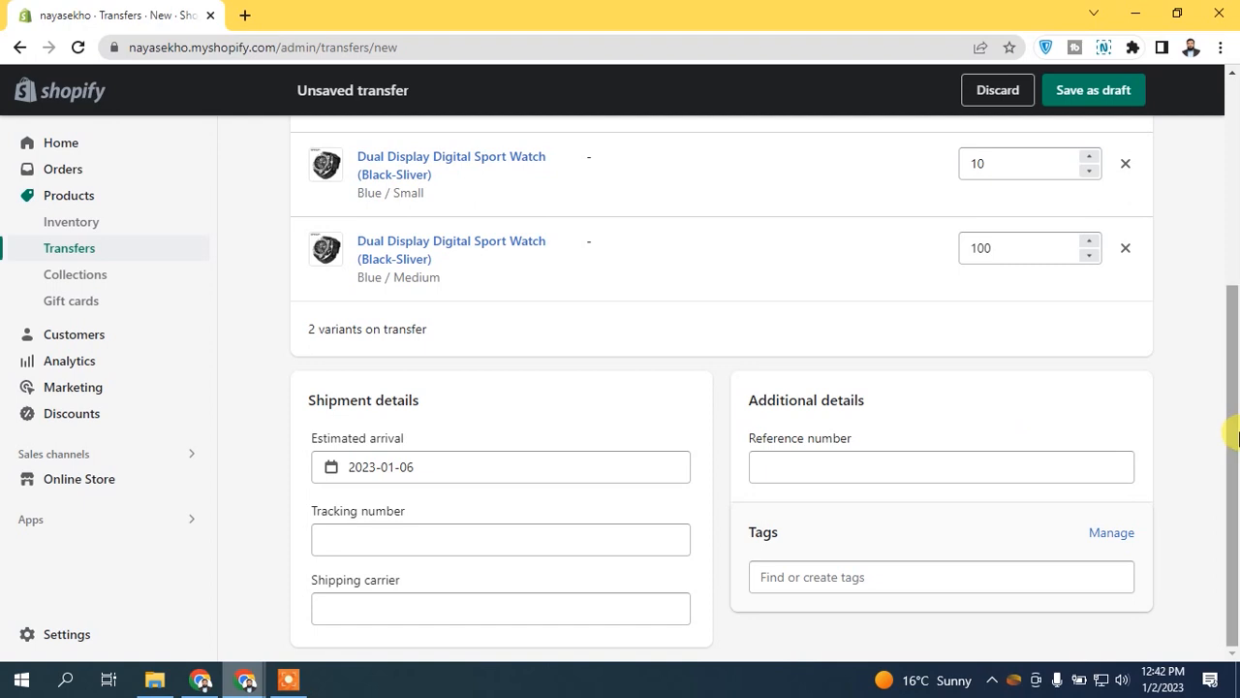
Step: Look up "tcs" among the shipping carriers and choose Other as the transfer's carrier
left_click(375, 536)
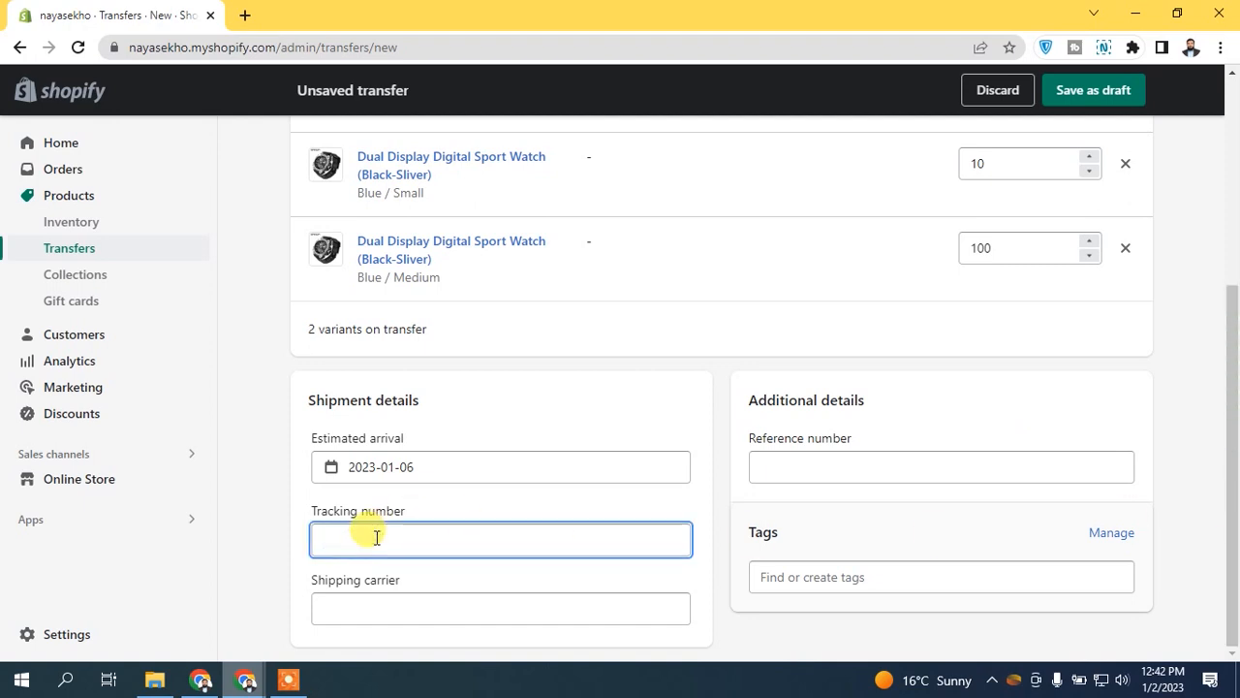
left_click(382, 599)
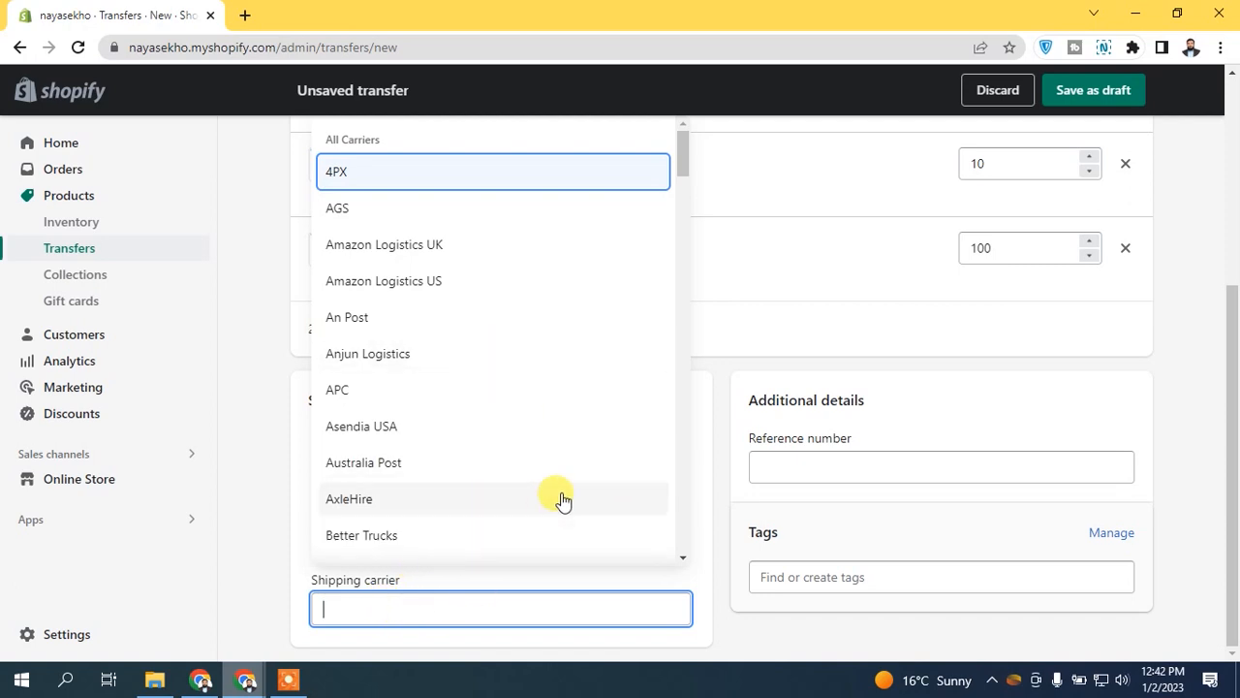
type("t")
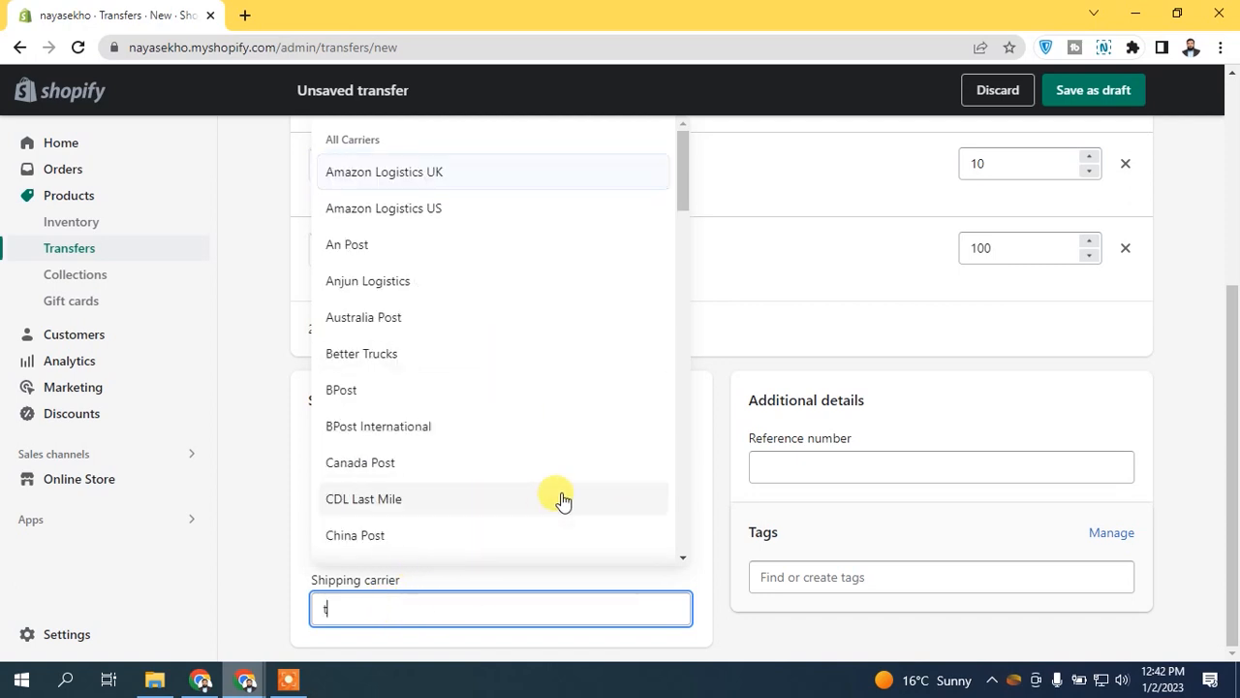
type("c")
key("BackSpace")
type("cs")
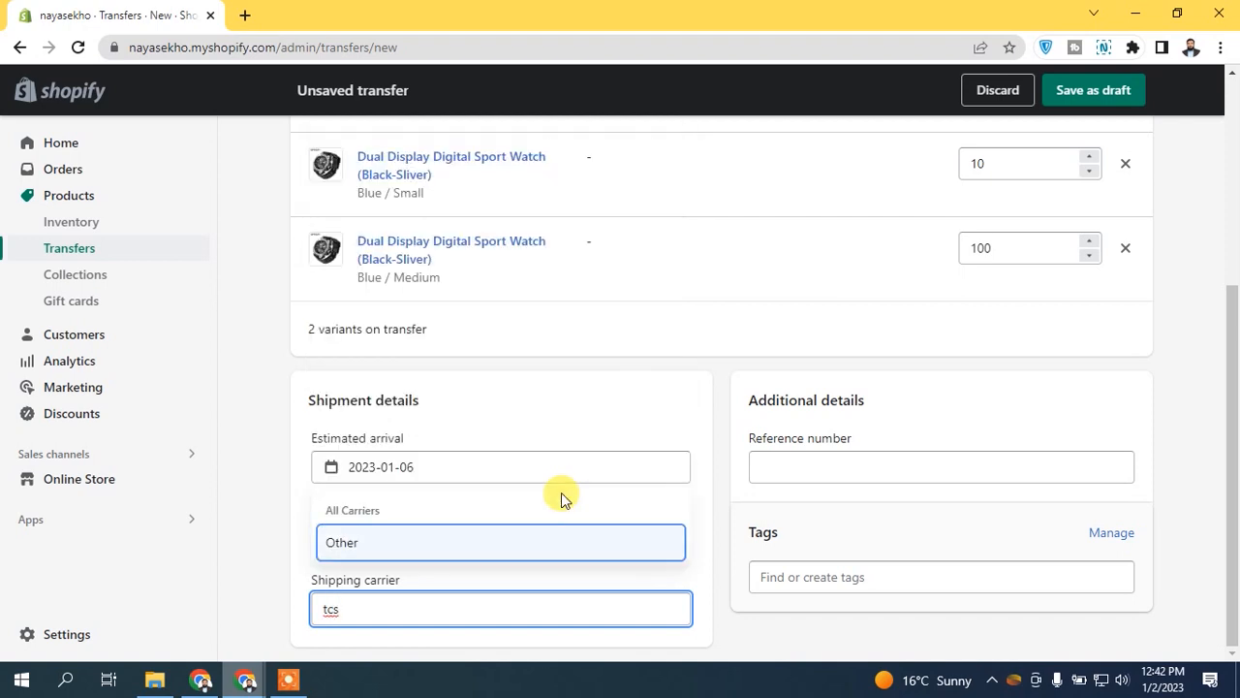
left_click(387, 546)
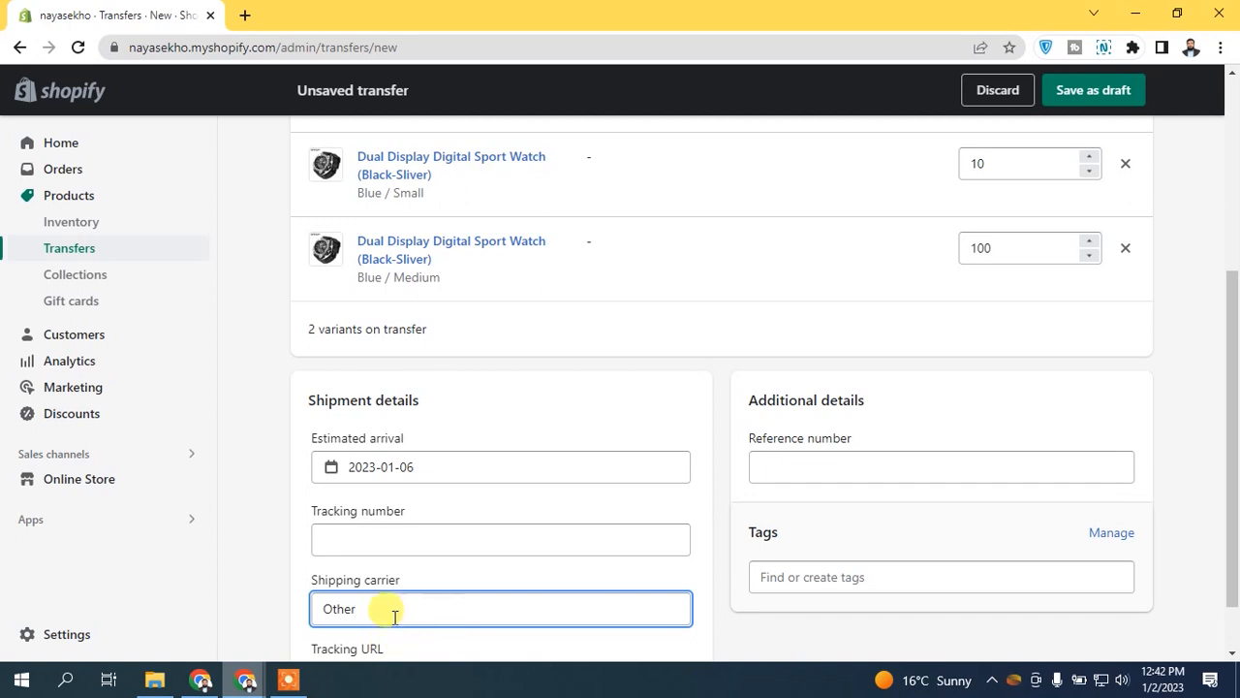
left_click(347, 569)
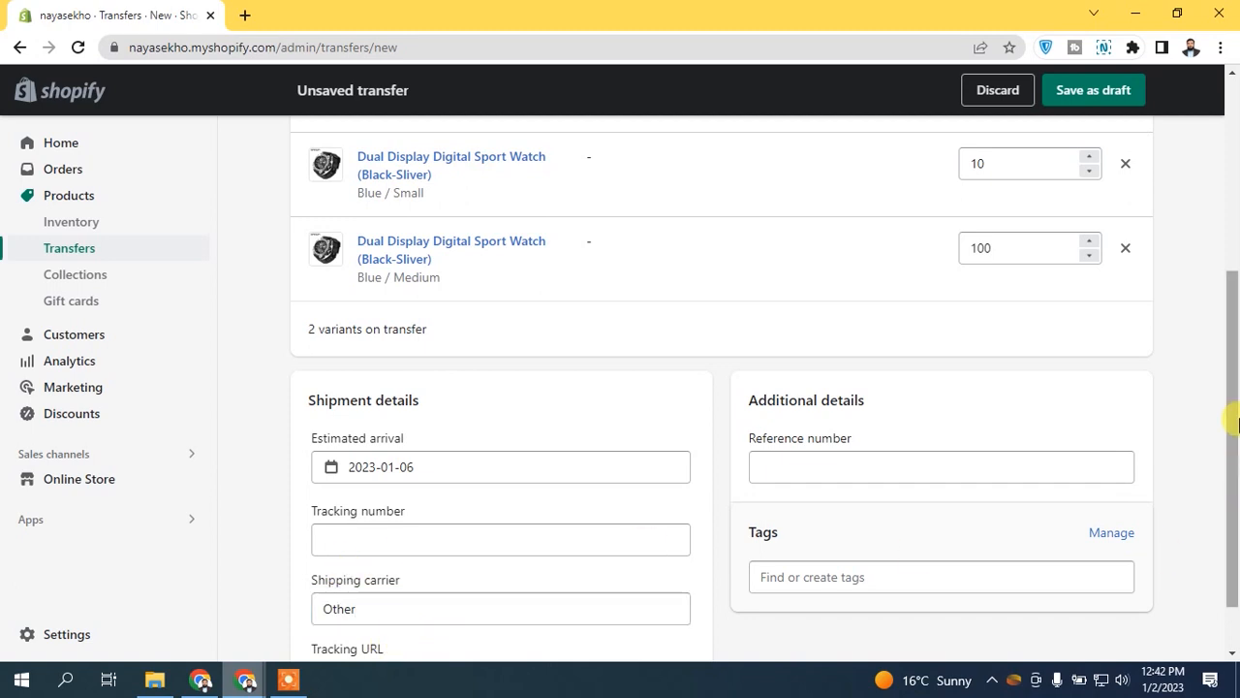
Step: Enter s33dfr4 as the shipment's tracking number
scroll(455, 571, "down", 1)
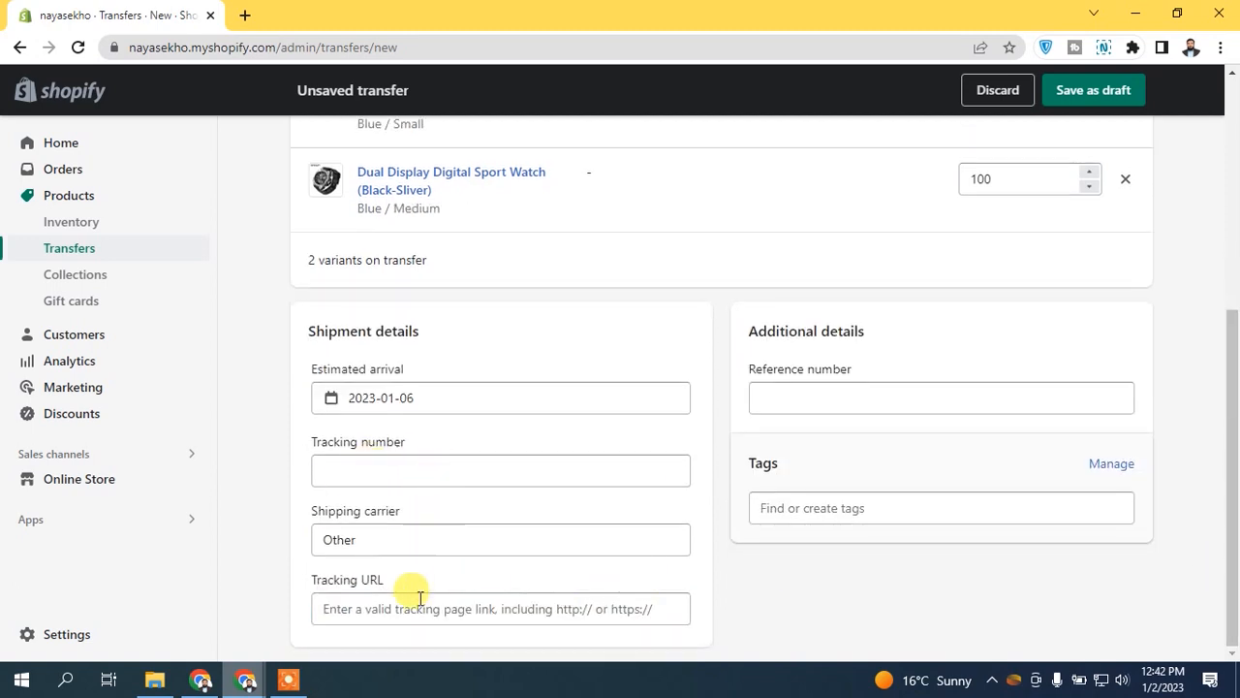
left_click(402, 474)
type("s33dfr4")
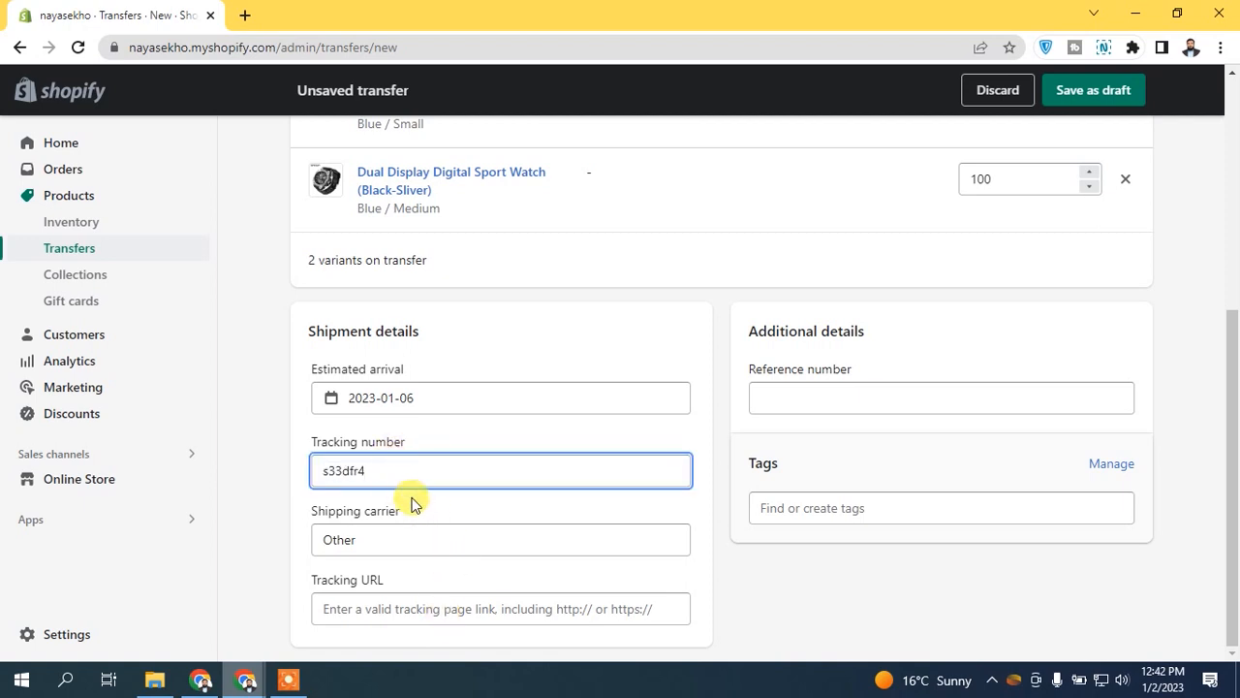
left_click(417, 499)
Step: Leave the reference number empty and add a new tag "Lahore" to the transfer
left_click(818, 390)
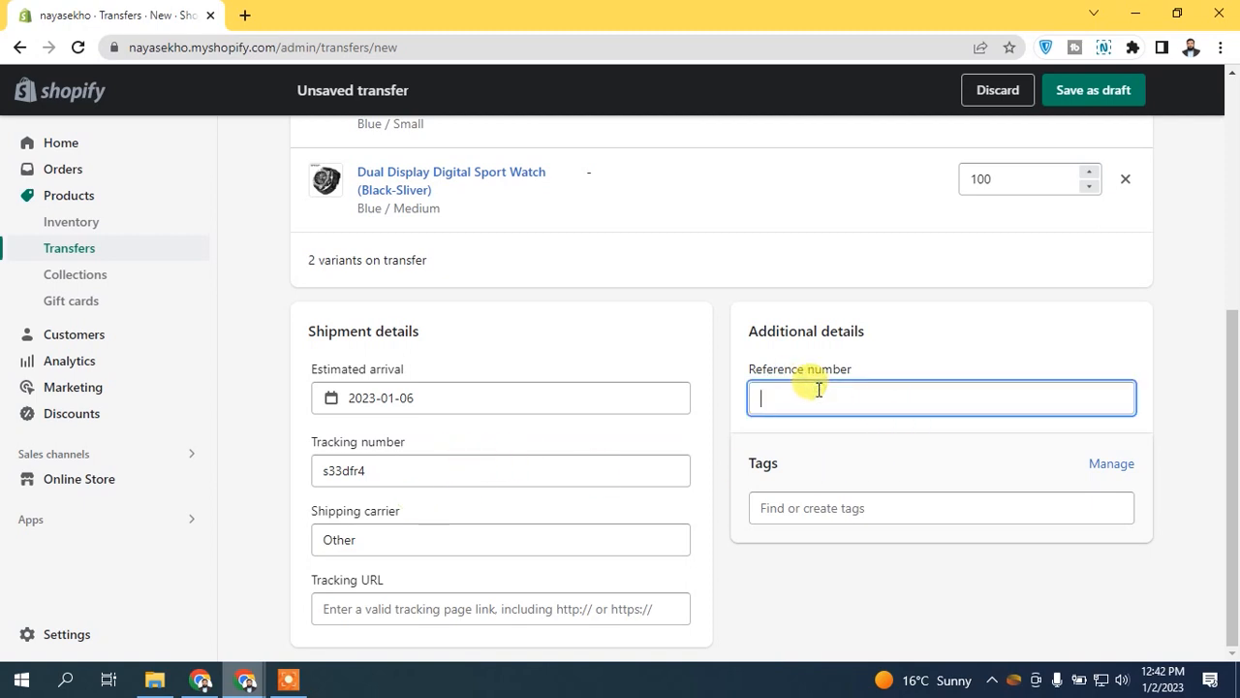
left_click(833, 348)
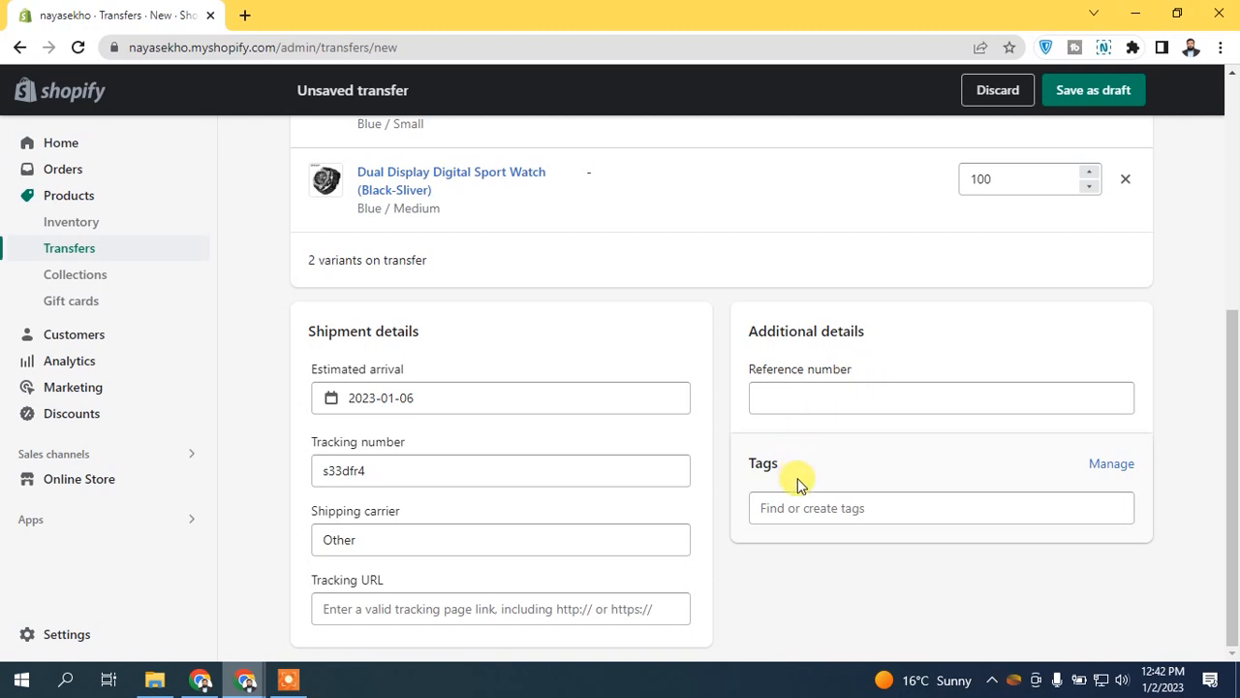
left_click(816, 513)
type("Lahore")
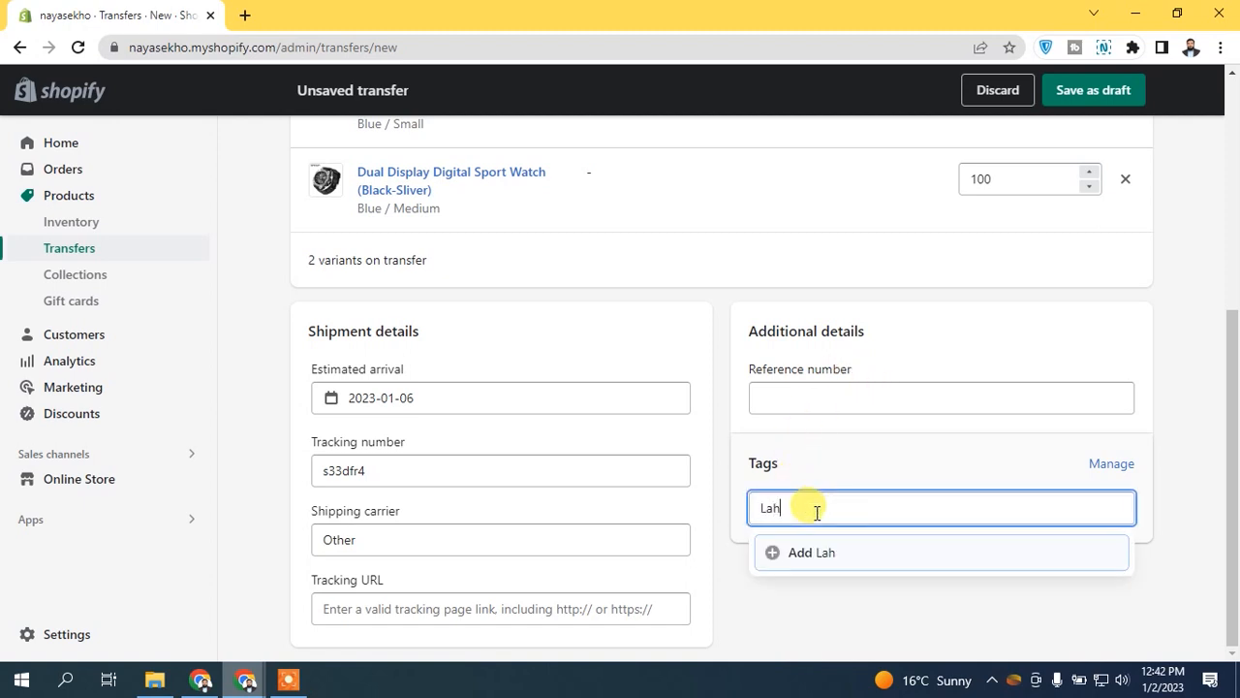
left_click(854, 560)
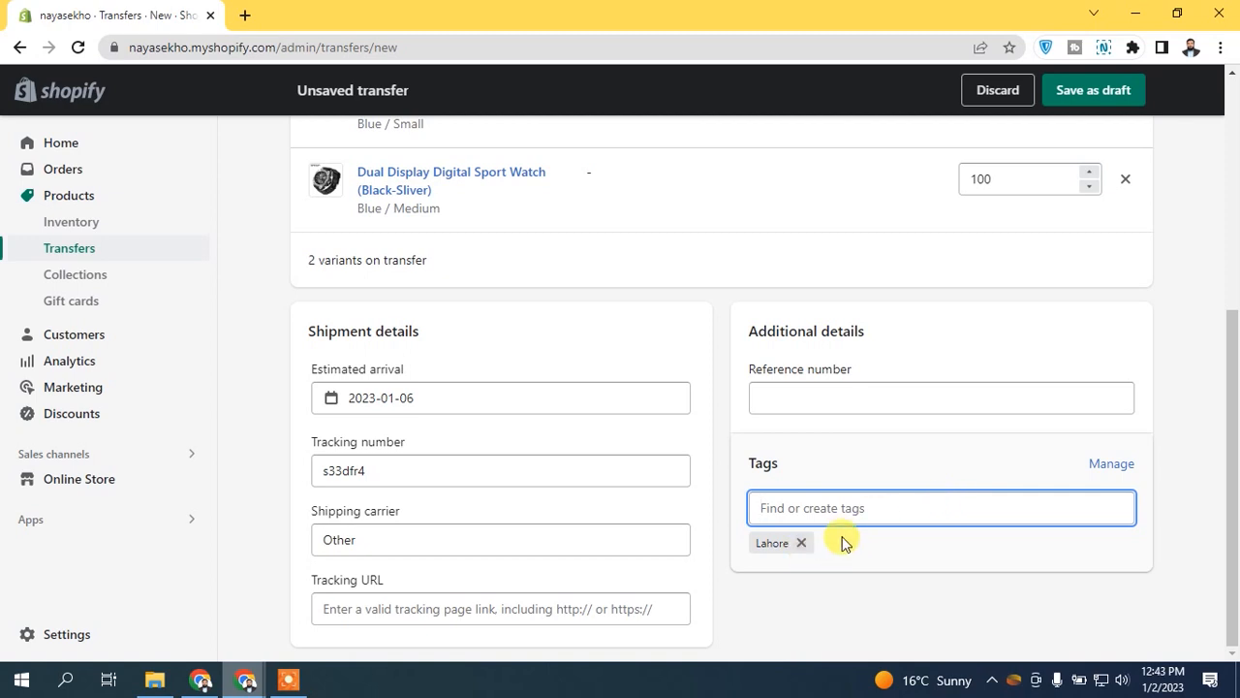
Step: Review the transfer's origin, destination, quantities and shipment details, and save it as a draft
left_click_drag(1234, 506, 1185, 244)
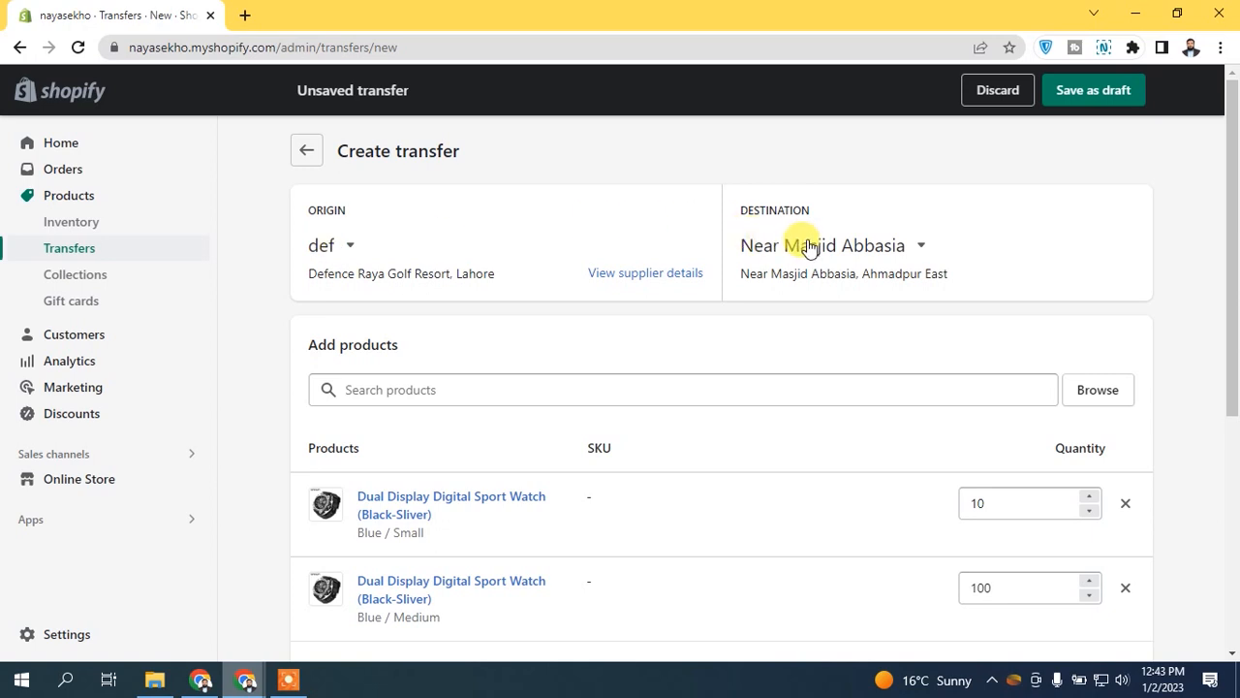
scroll(765, 246, "down", 3)
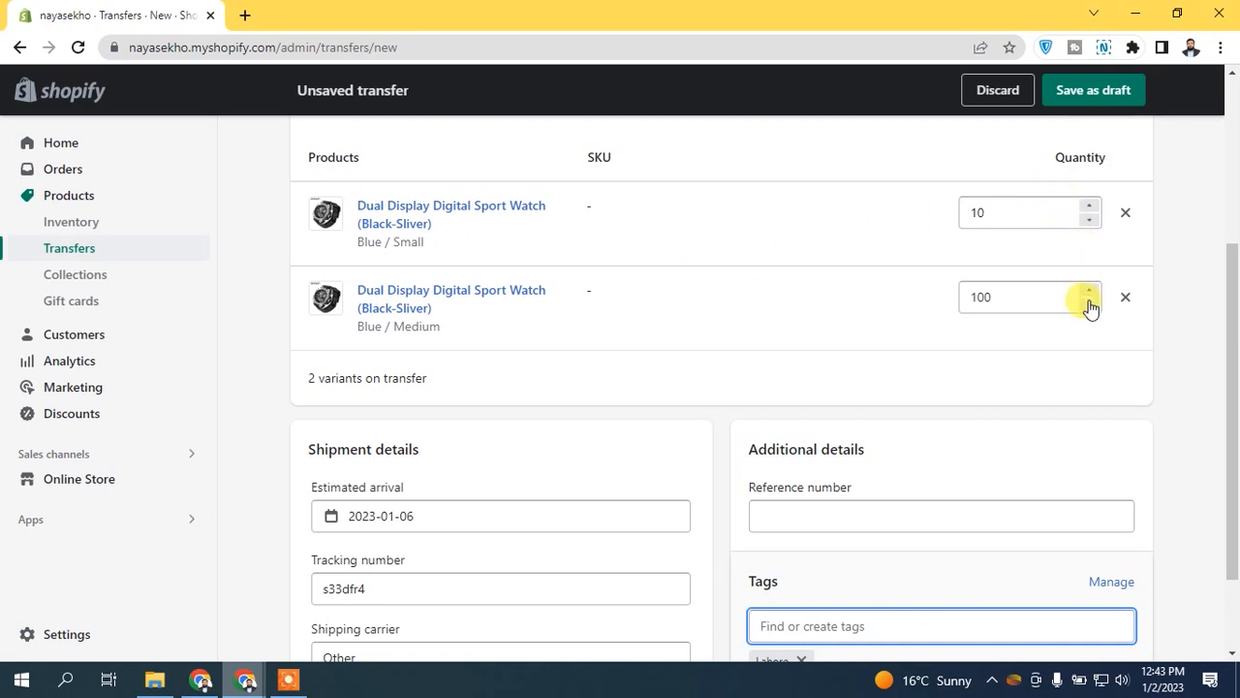
left_click_drag(1234, 330, 1233, 407)
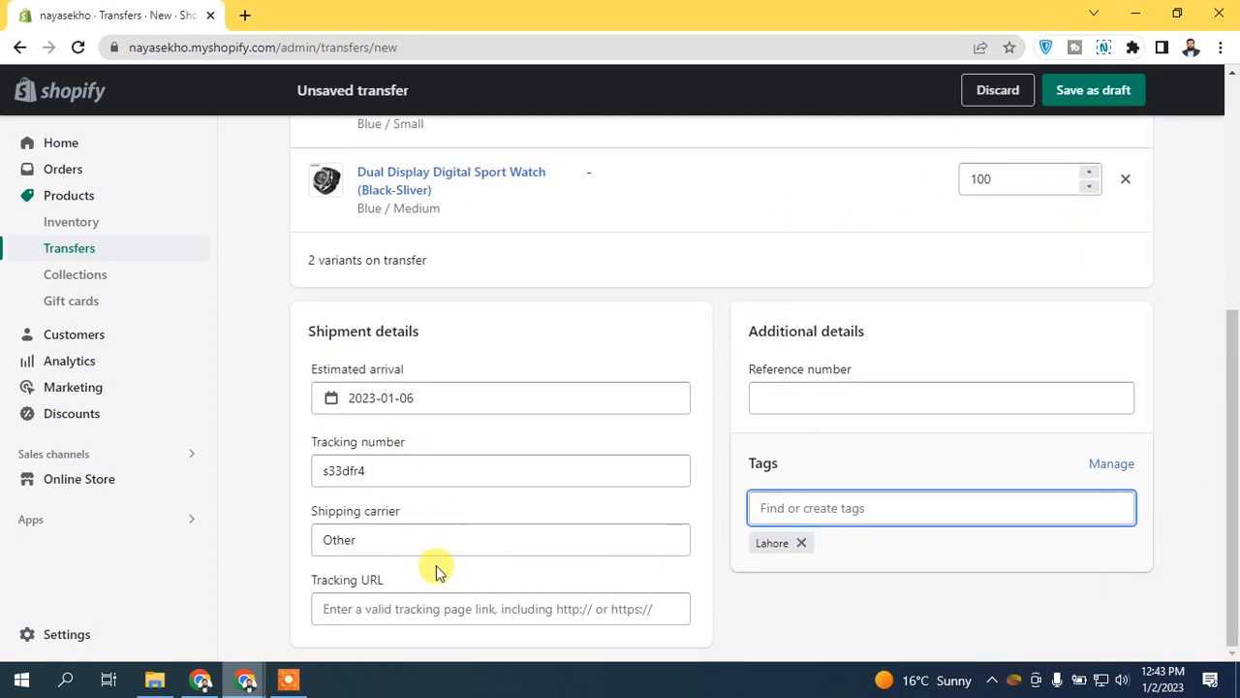
scroll(1237, 460, "up", 4)
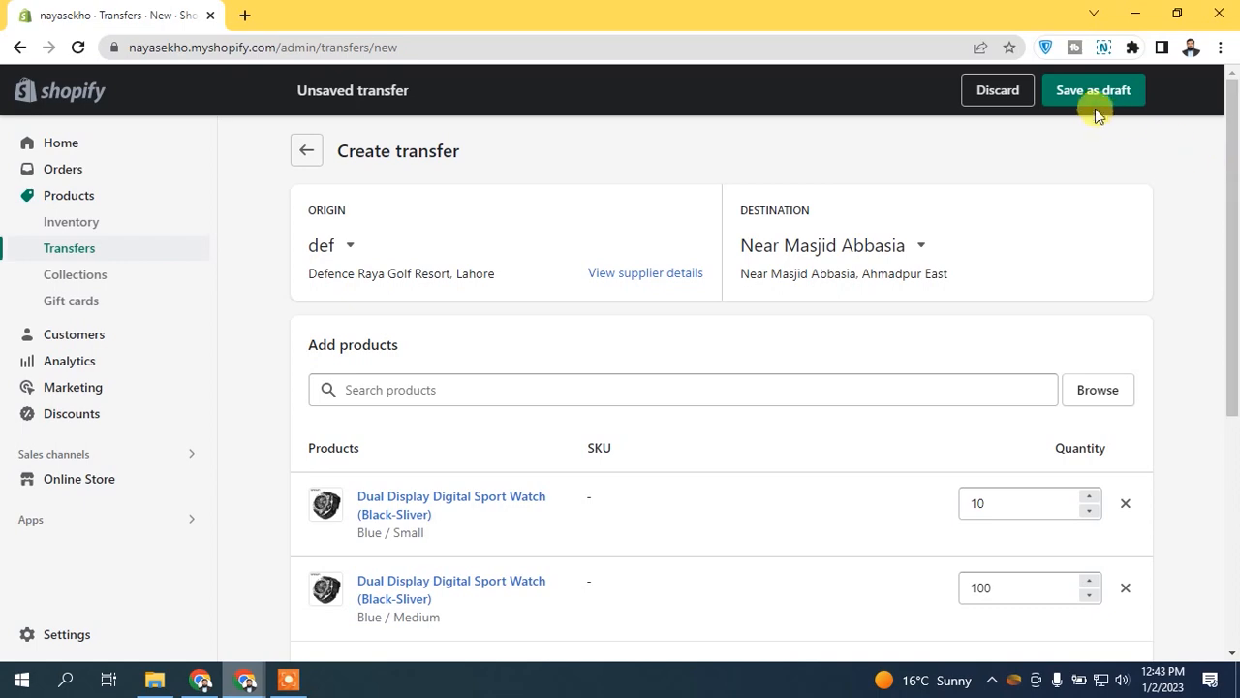
left_click(1095, 90)
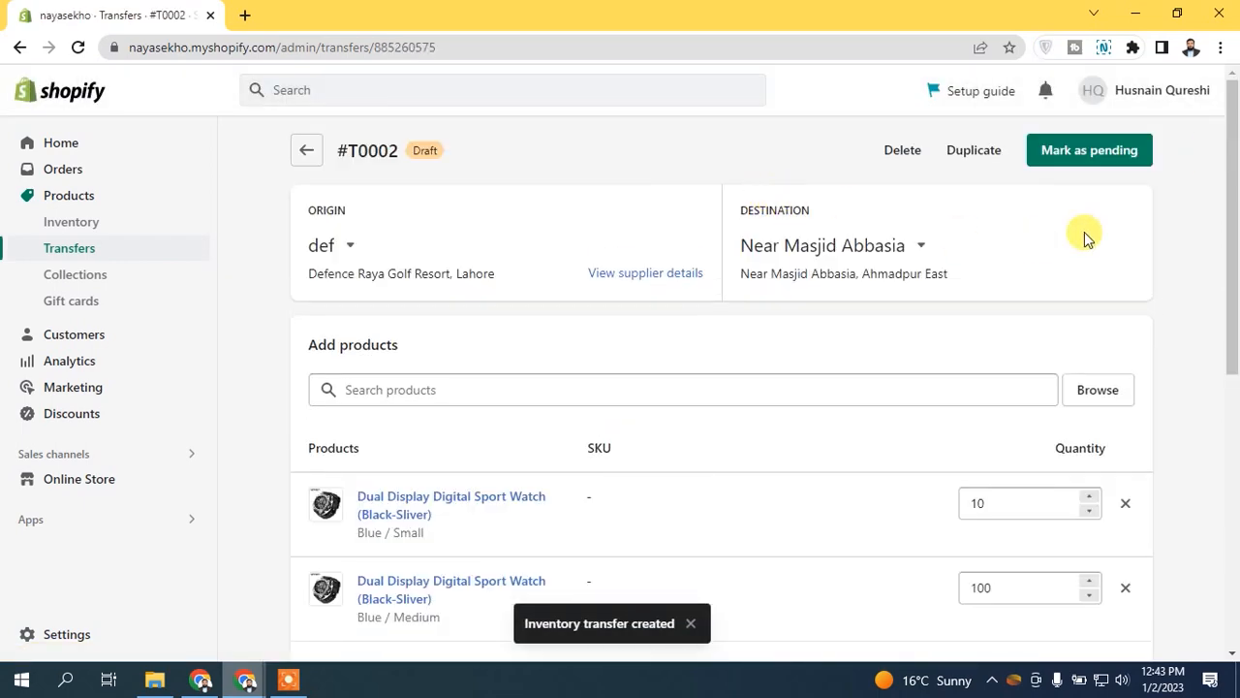
Step: Post the comment "Order Packed and Handed Over To Shipment Company" on the draft transfer's timeline
left_click_drag(1235, 218, 1236, 524)
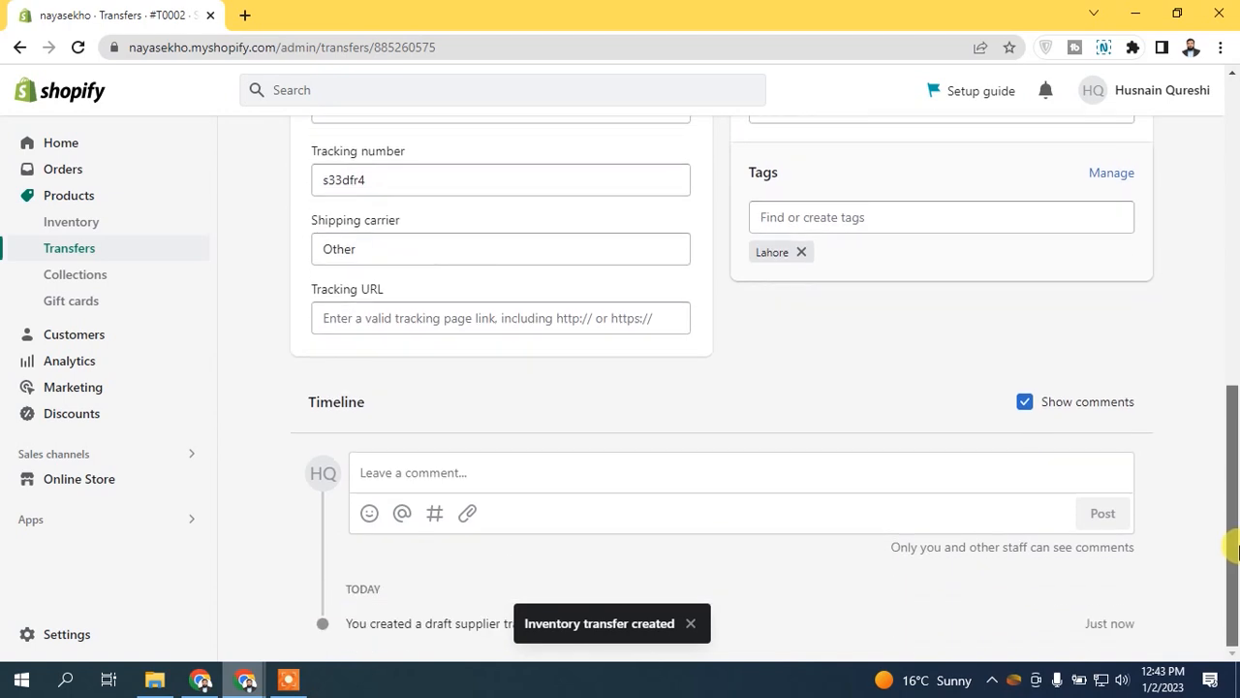
left_click(486, 476)
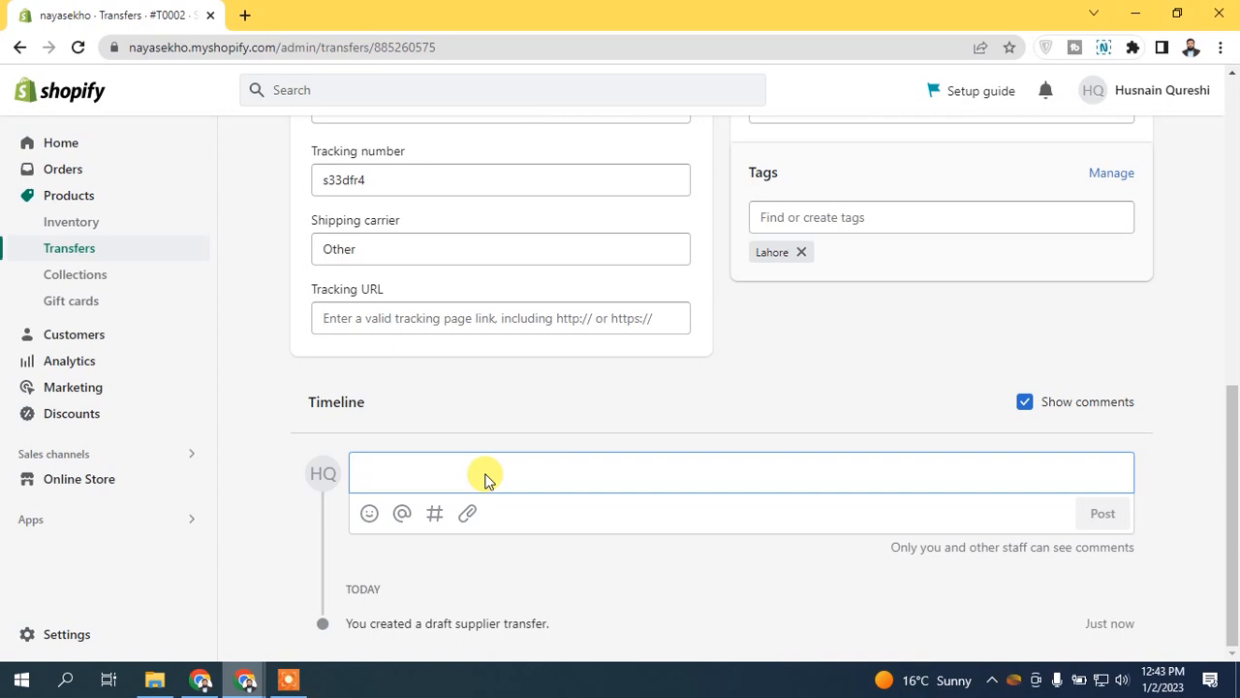
type("Order Packed and Handed Over To Shipment Company")
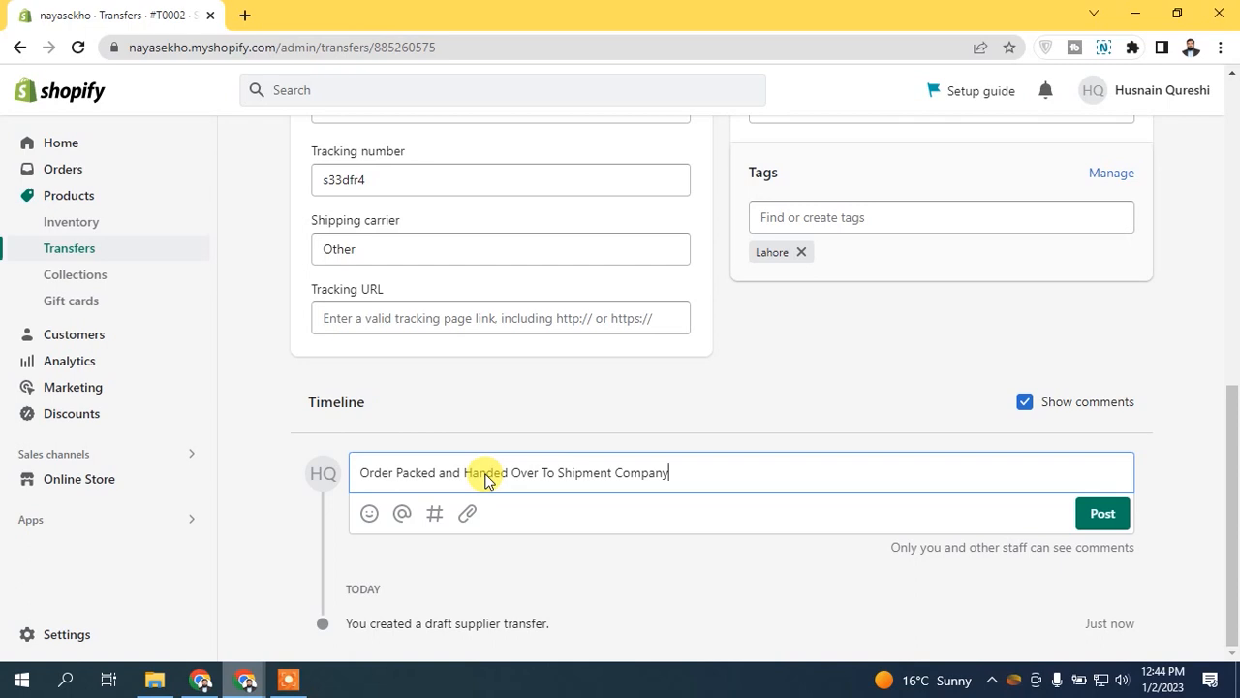
left_click(1101, 513)
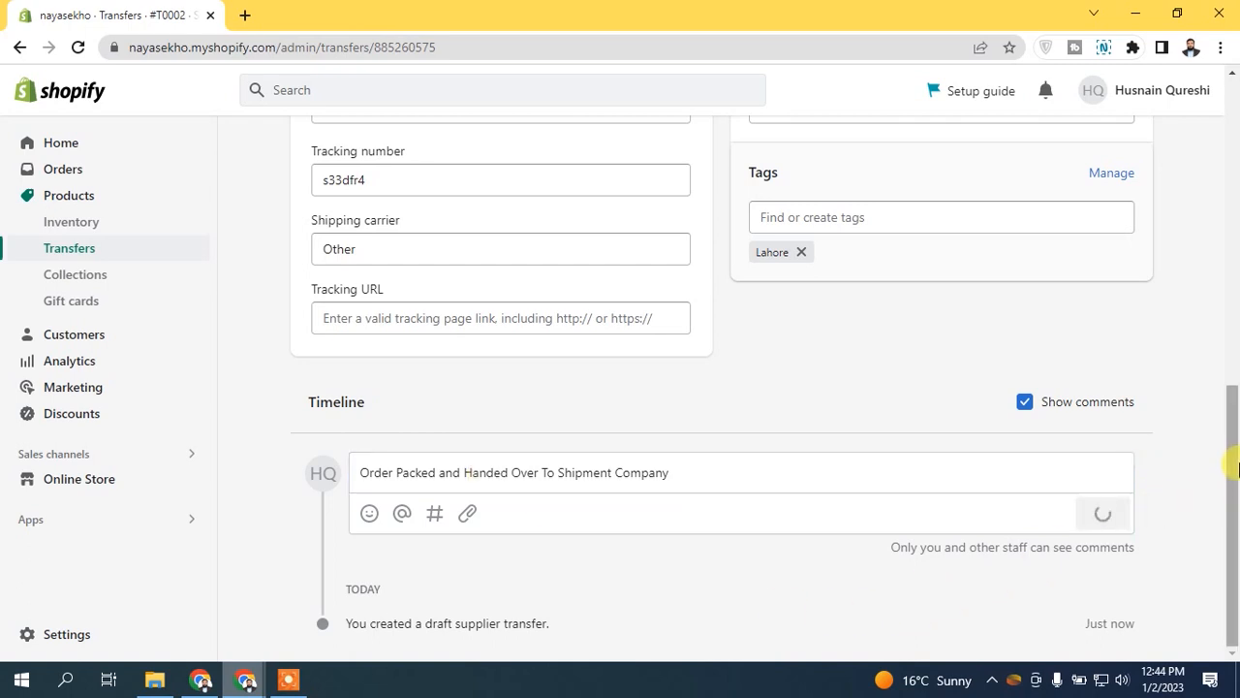
scroll(1233, 504, "down", 2)
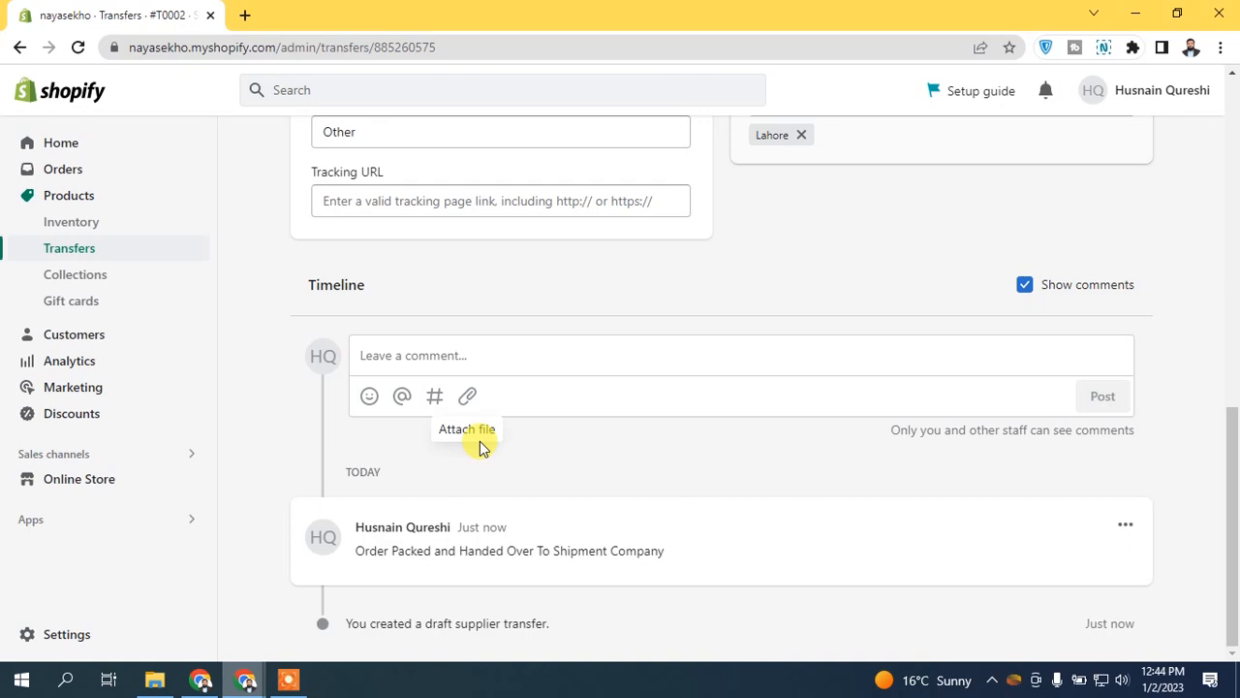
Step: Mark the draft transfer as pending and confirm the status change
left_click_drag(1234, 510, 1235, 185)
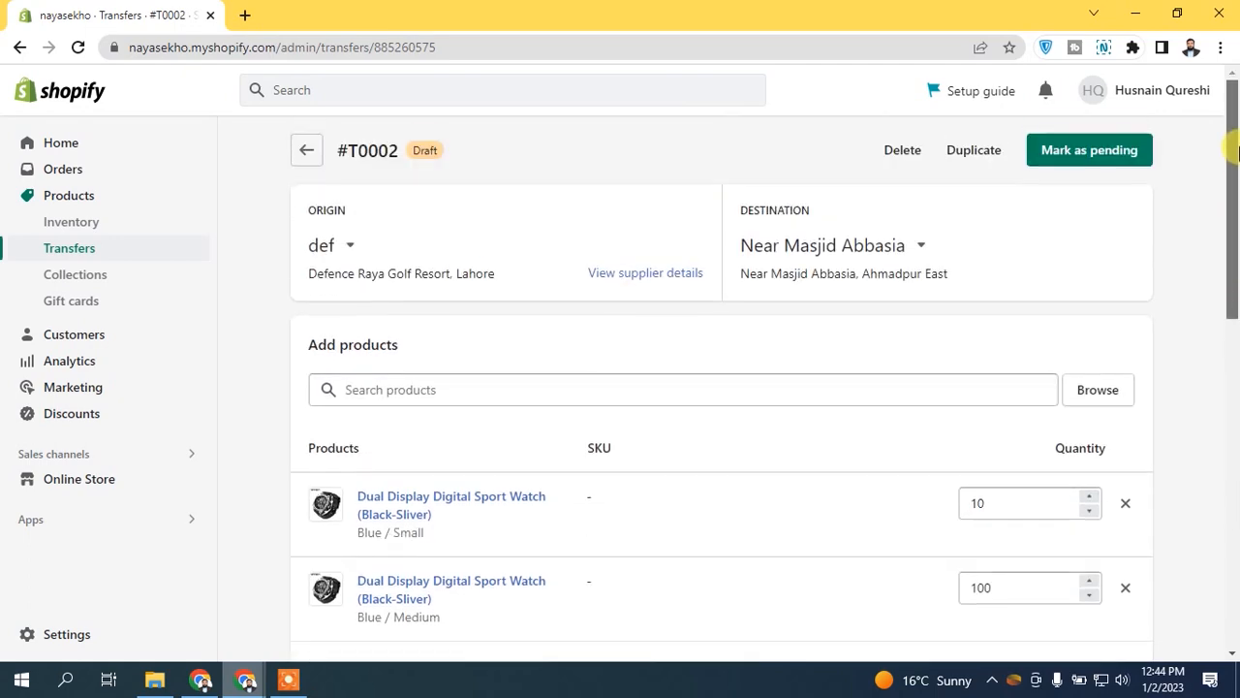
left_click(1151, 163)
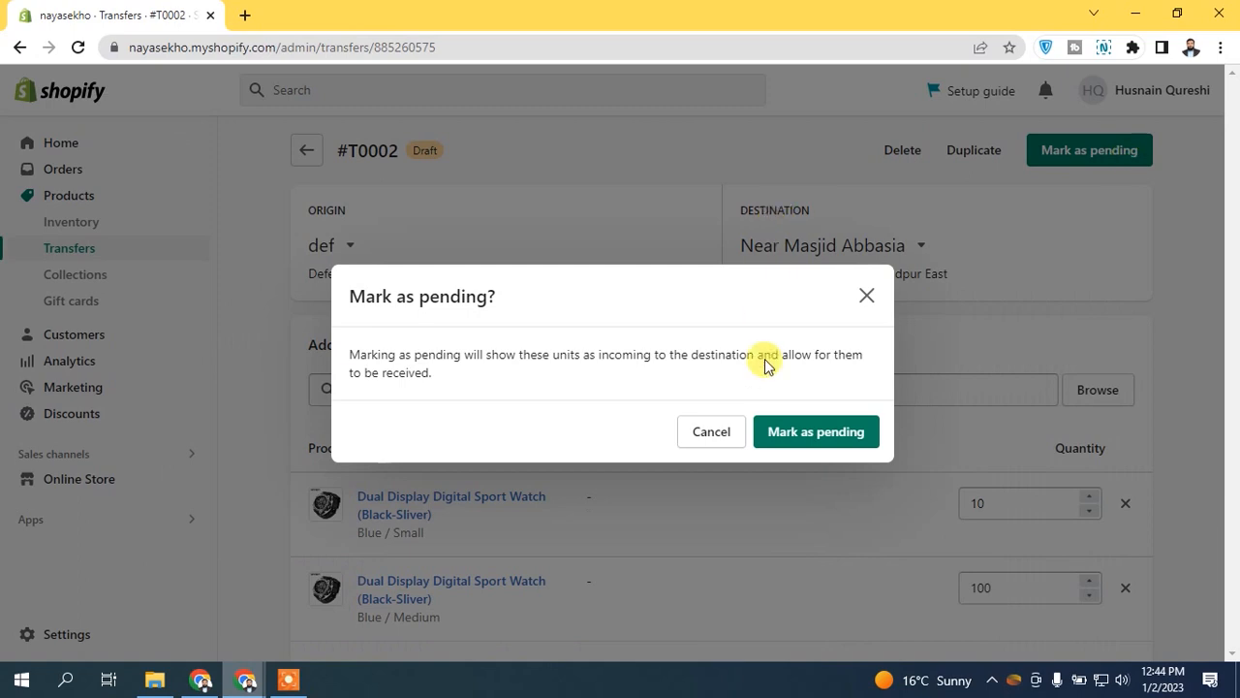
left_click(804, 438)
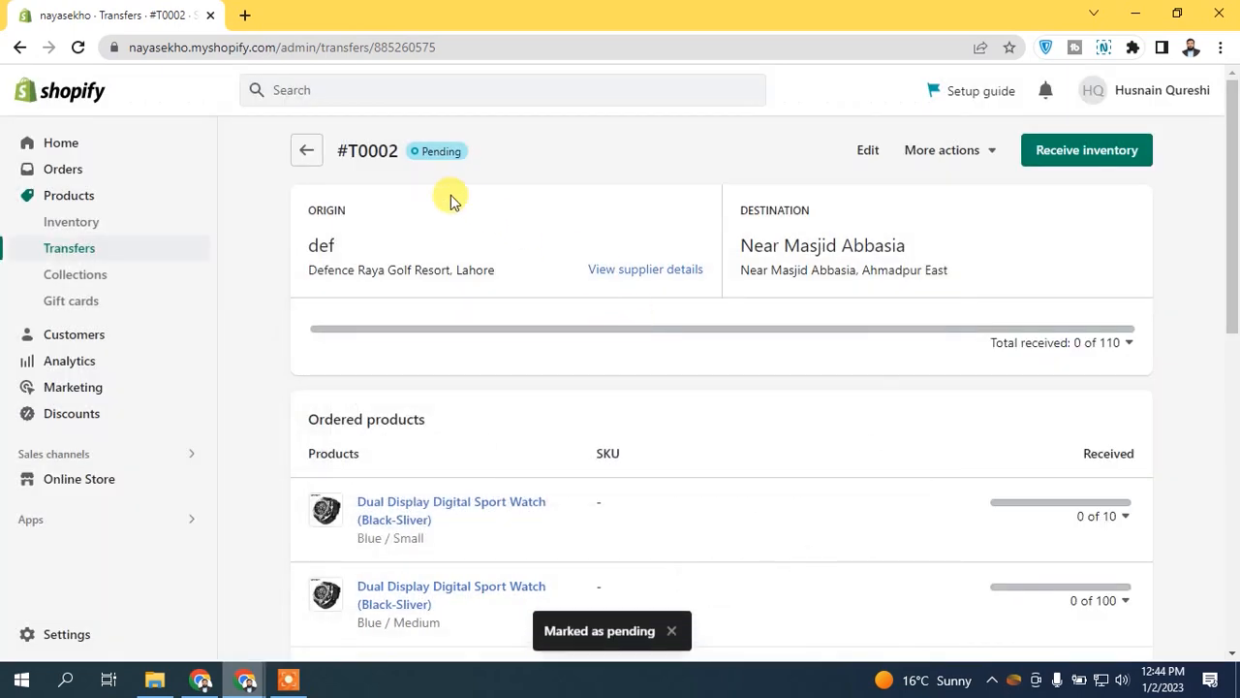
Step: Reopen transfer #T0002 from the transfers list and check the received quantities of both watch variants
left_click(307, 150)
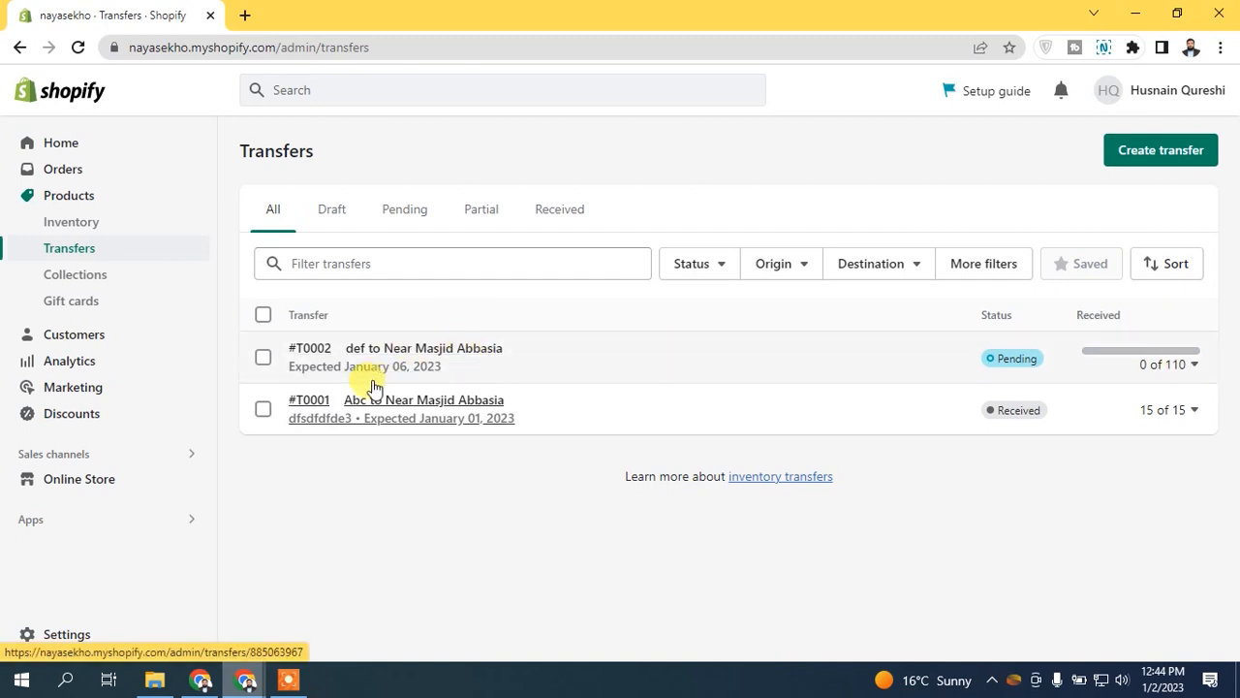
left_click(423, 368)
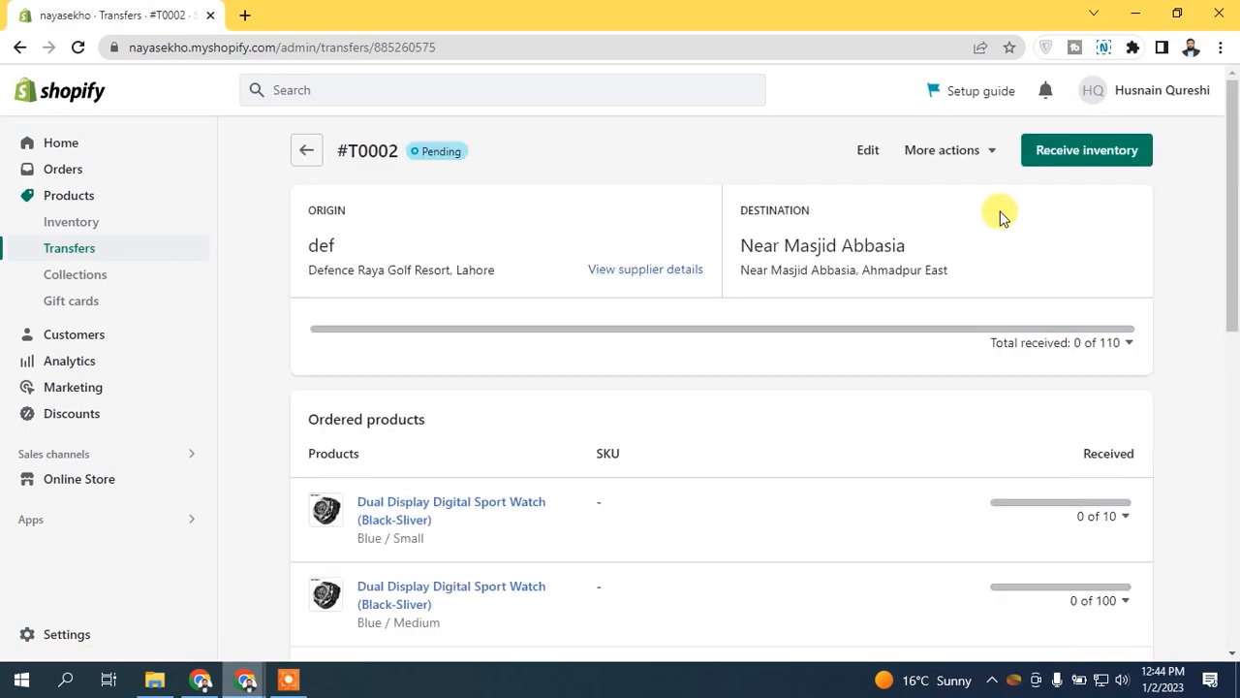
left_click_drag(1235, 213, 1235, 356)
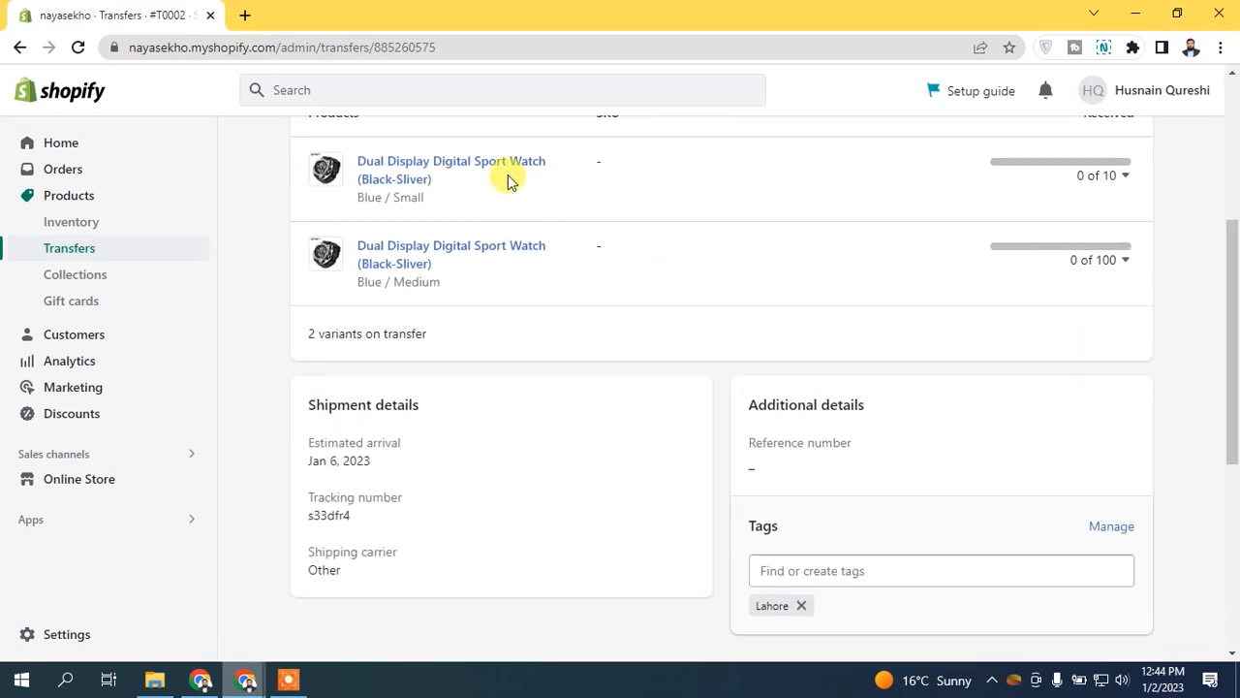
left_click(1122, 187)
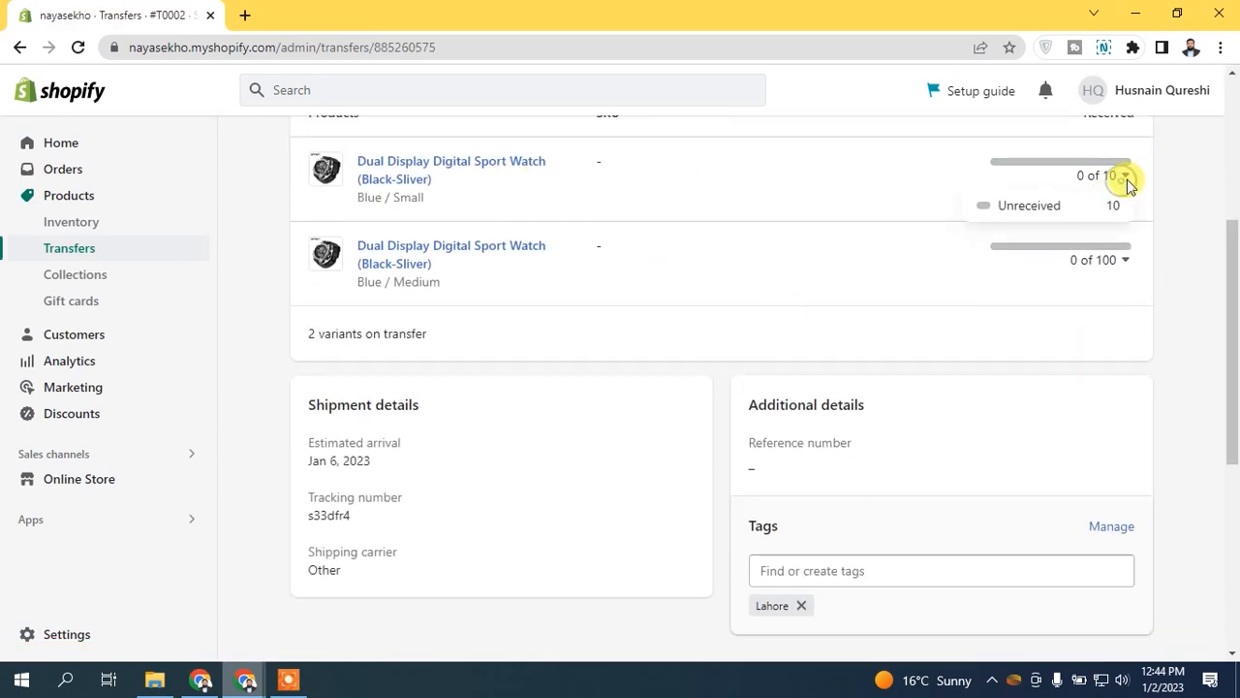
left_click(1098, 276)
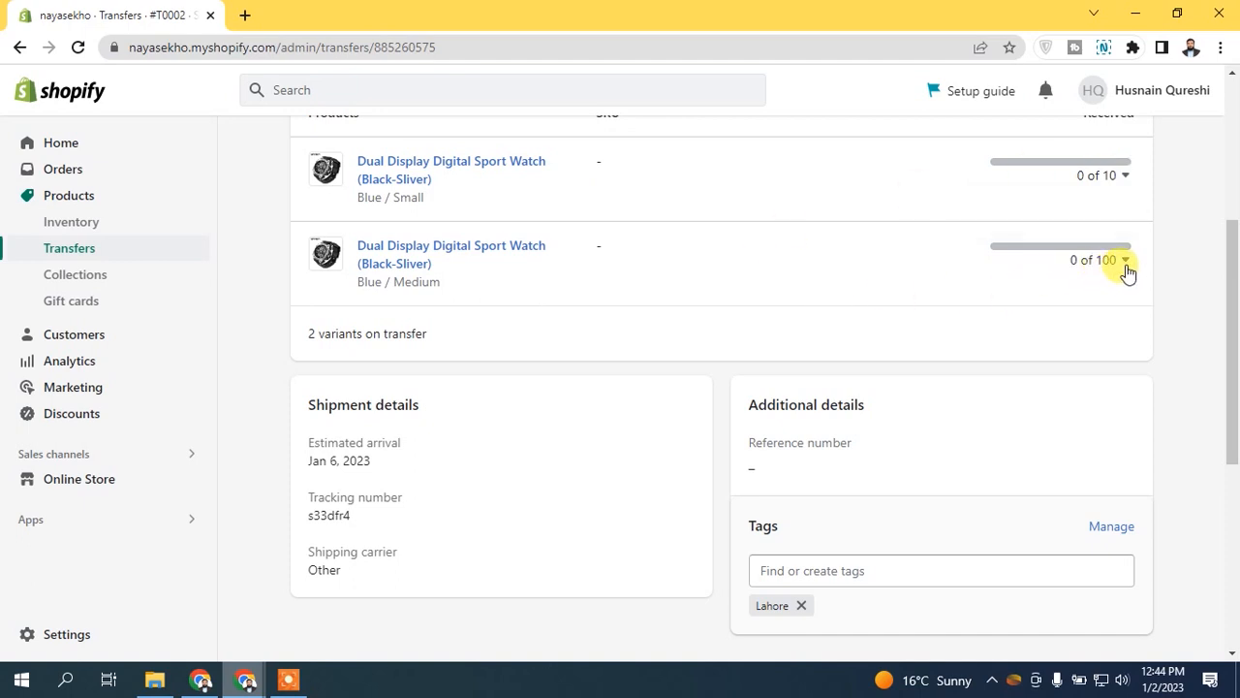
left_click_drag(1232, 397, 1232, 193)
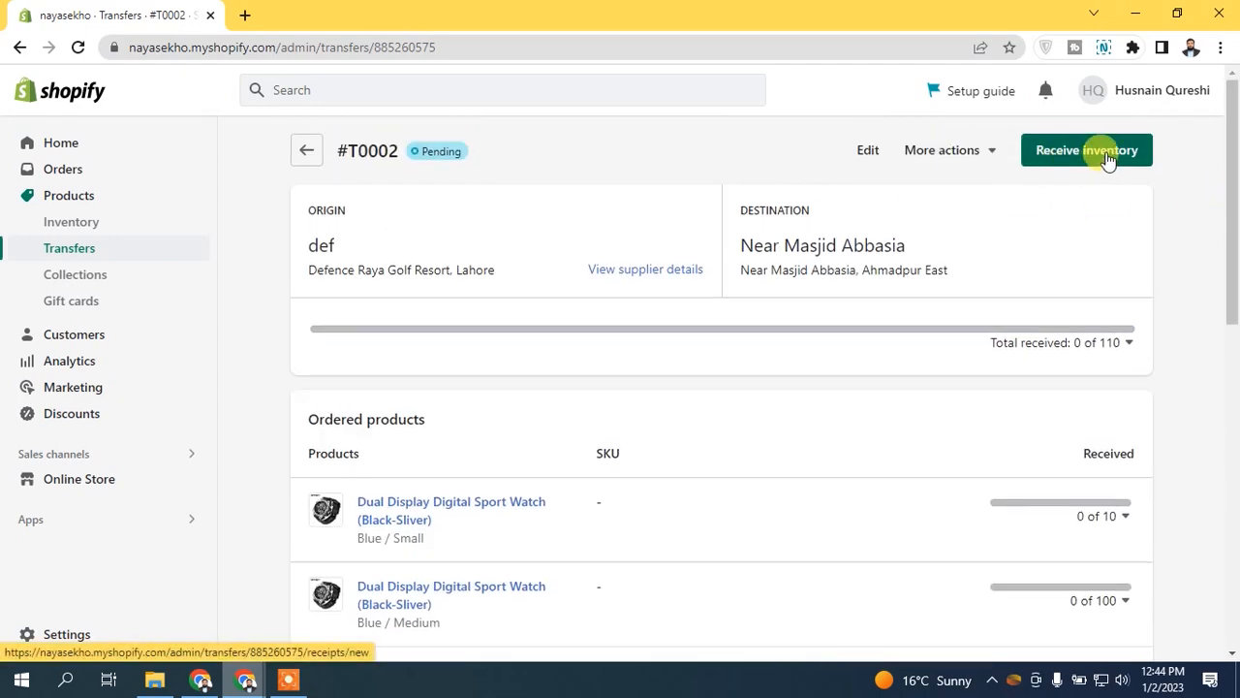
Step: Start receiving transfer #T0002's inventory and set the rejected quantities to 9 for Blue / Small and 100 for Blue / Medium
left_click(946, 153)
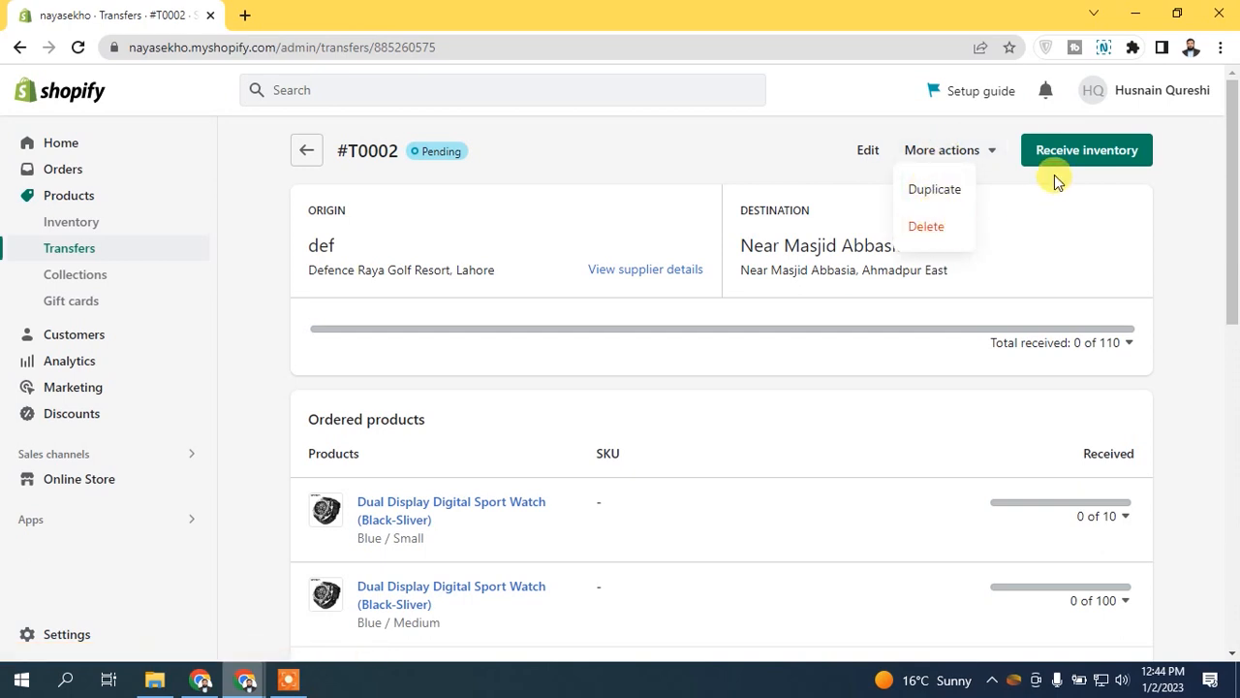
left_click(1090, 148)
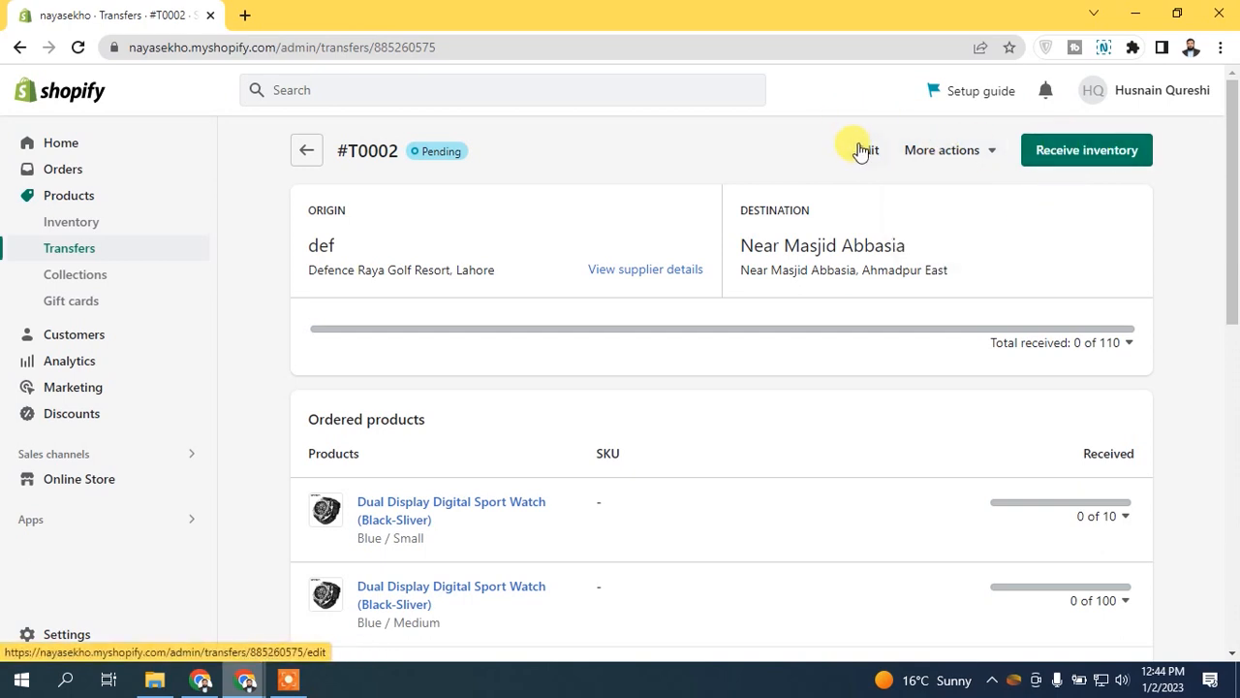
left_click(1069, 158)
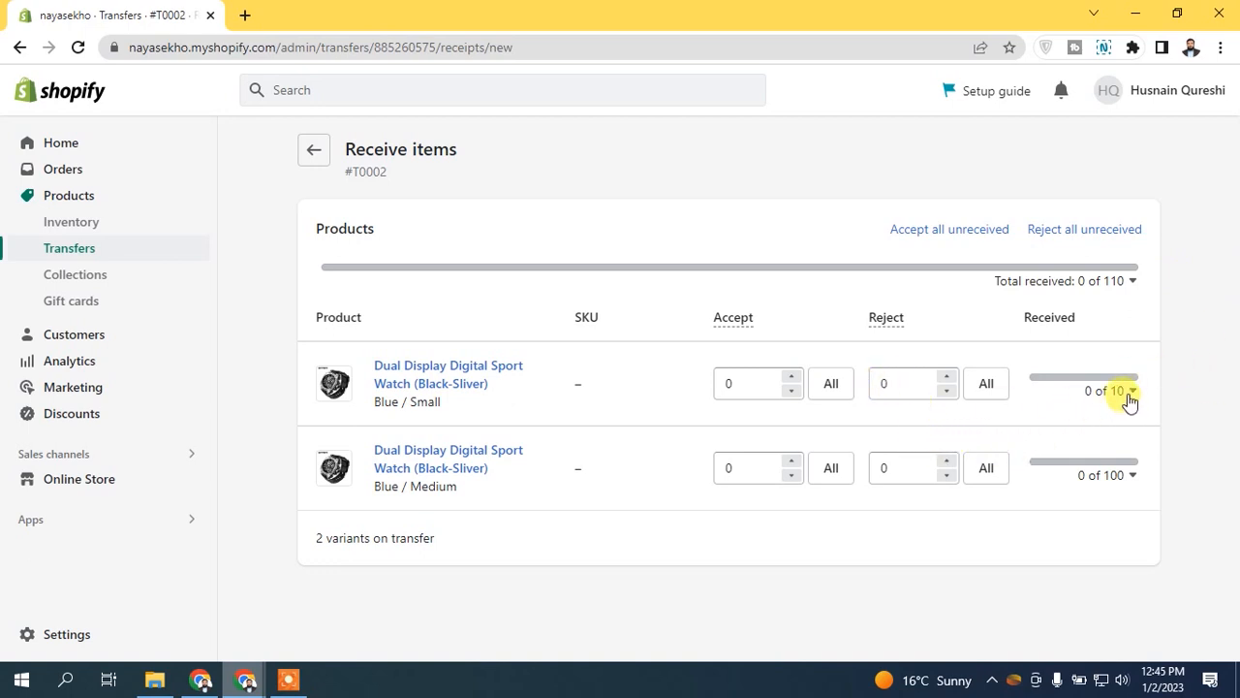
left_click(949, 377)
left_click(948, 377)
left_click(948, 377)
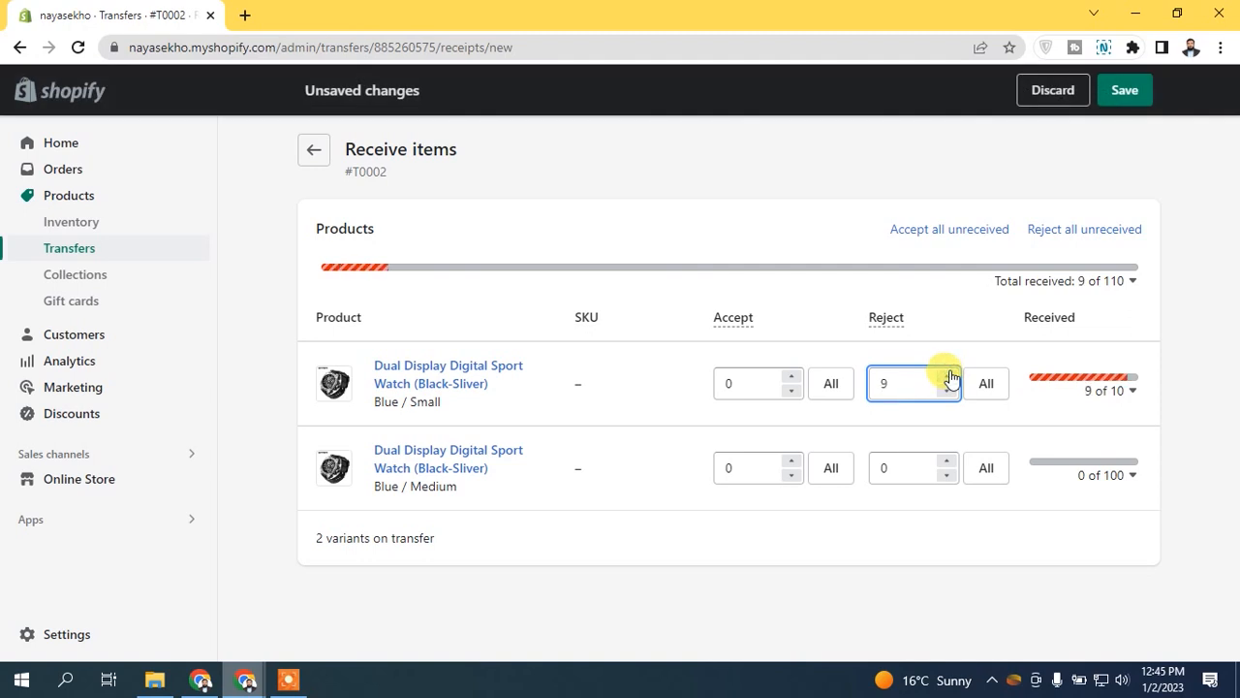
left_click(884, 469)
type("100")
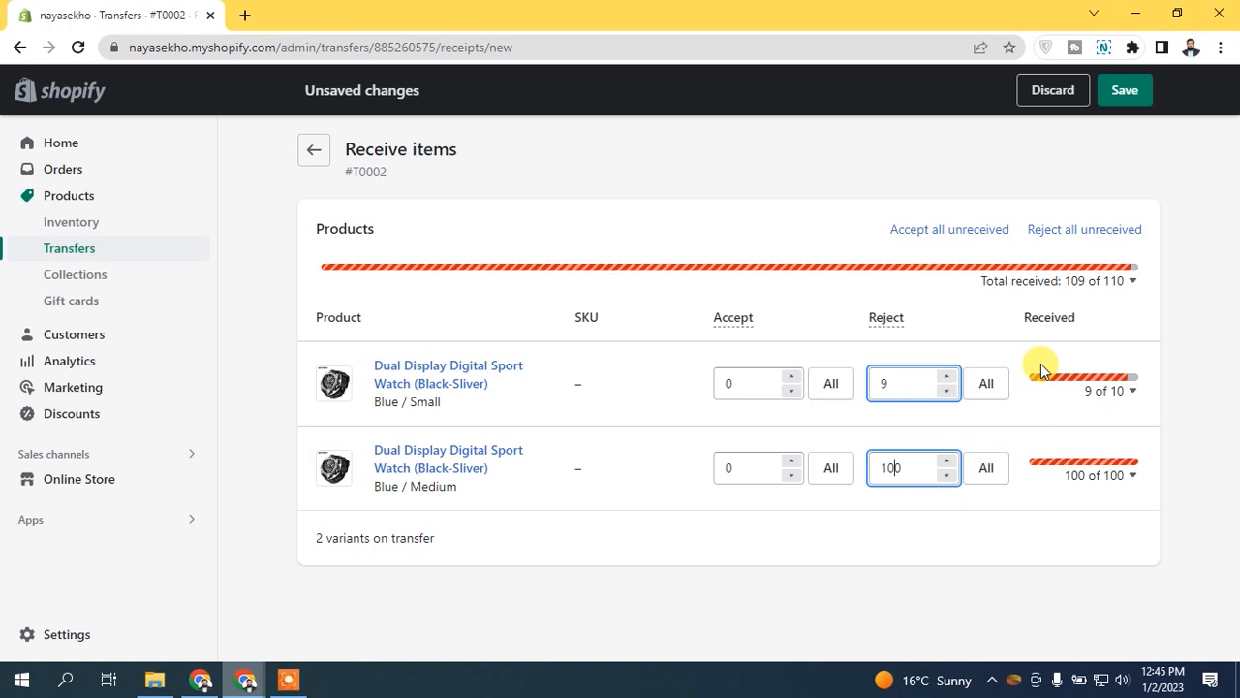
Step: Save the receipt with all 10 Blue / Small units rejected, and return to the transfers list
left_click(904, 348)
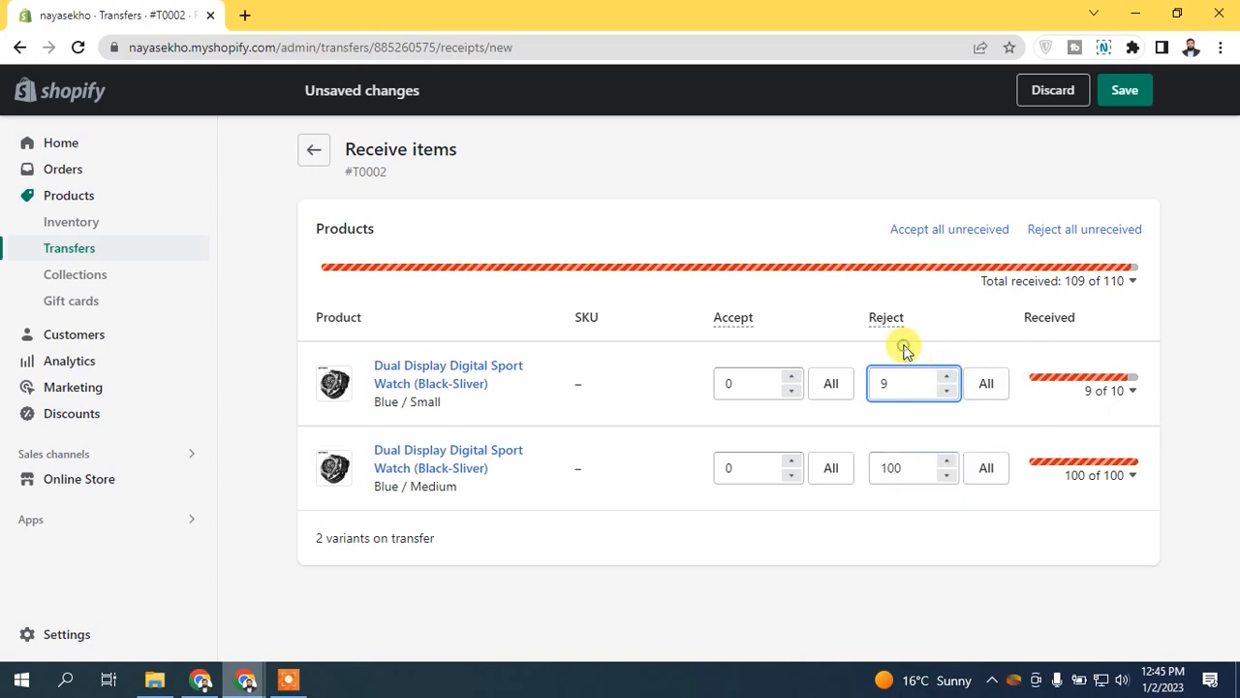
left_click(985, 384)
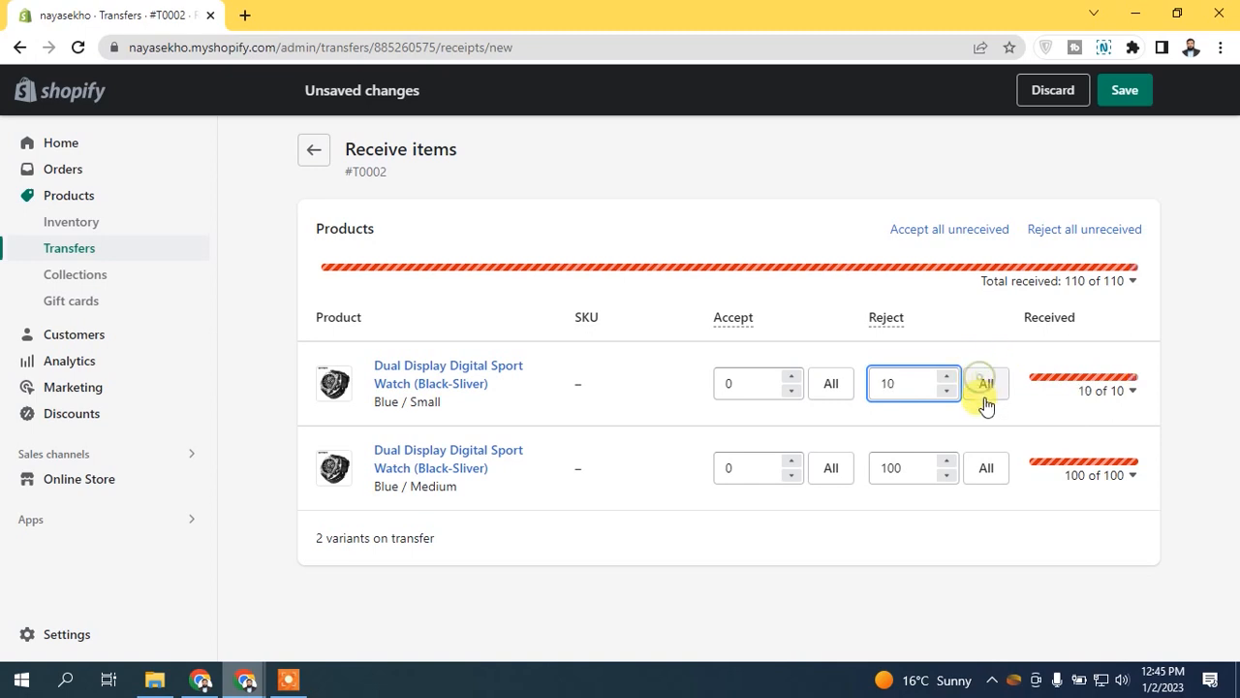
left_click(1132, 99)
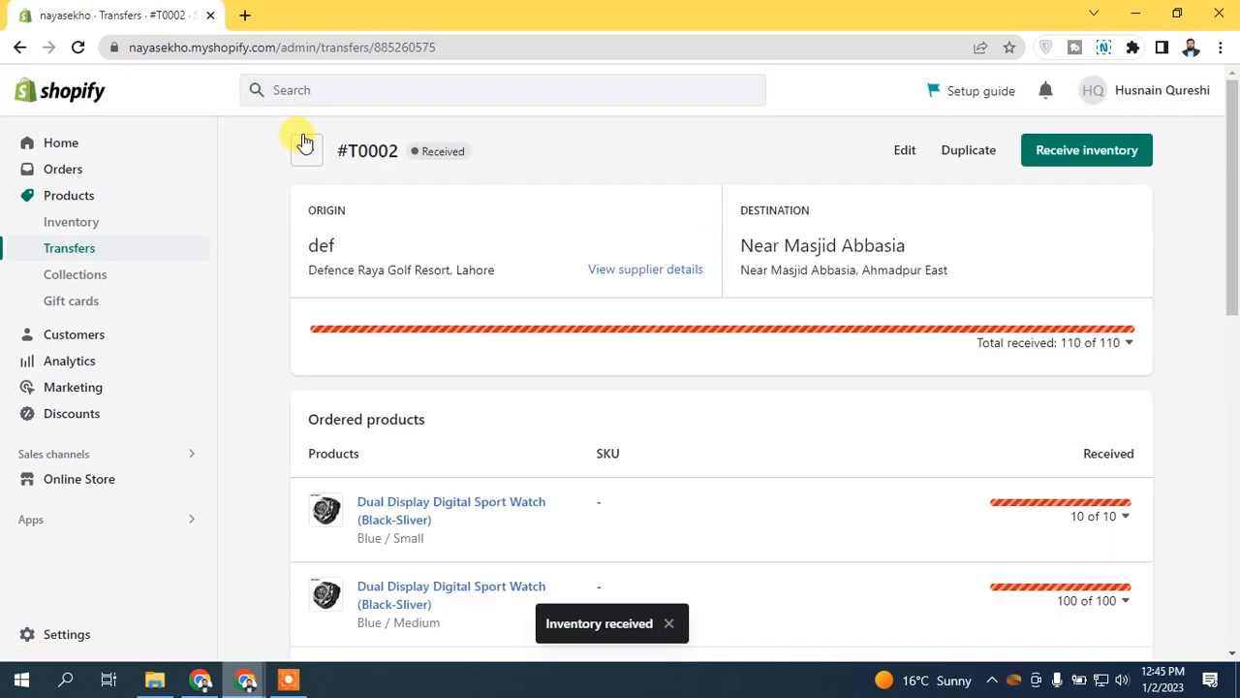
left_click(305, 143)
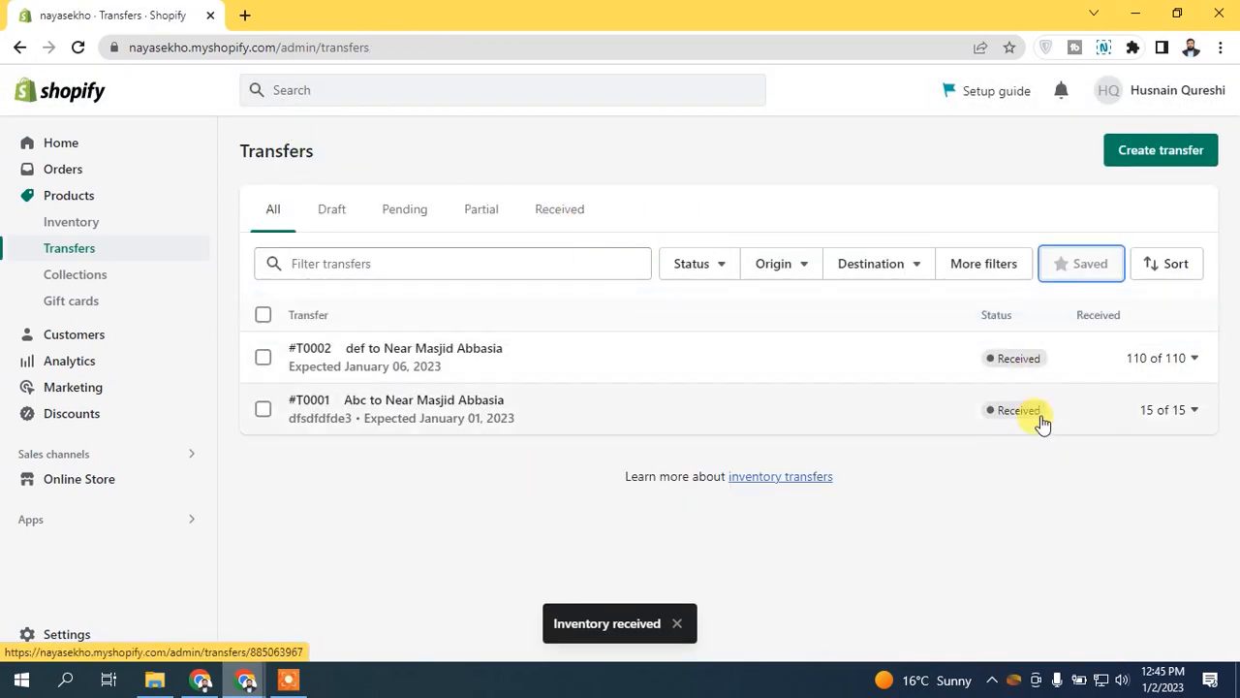